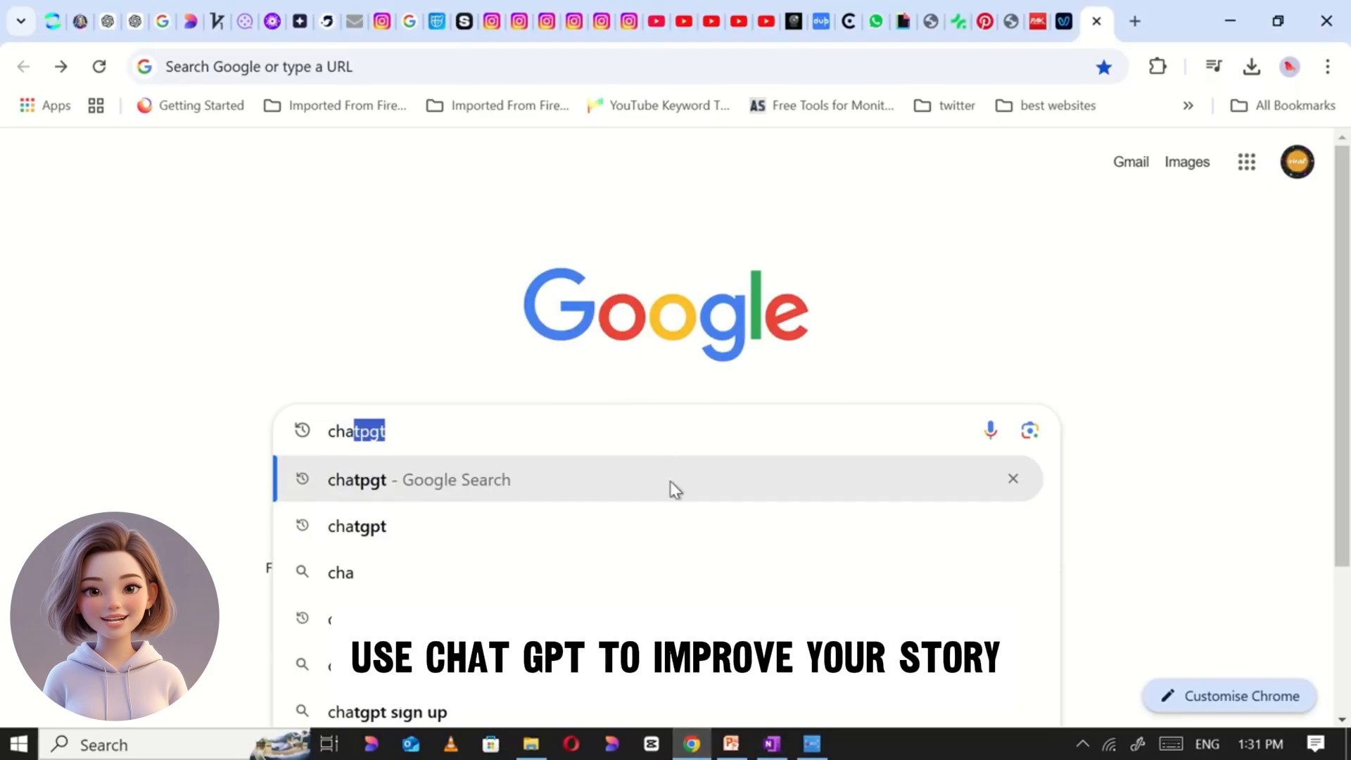
# Open ChatGPT through a Google search and submit the copied prompt for a short story about Max and the dragon Leo.
pyautogui.click(676, 489)
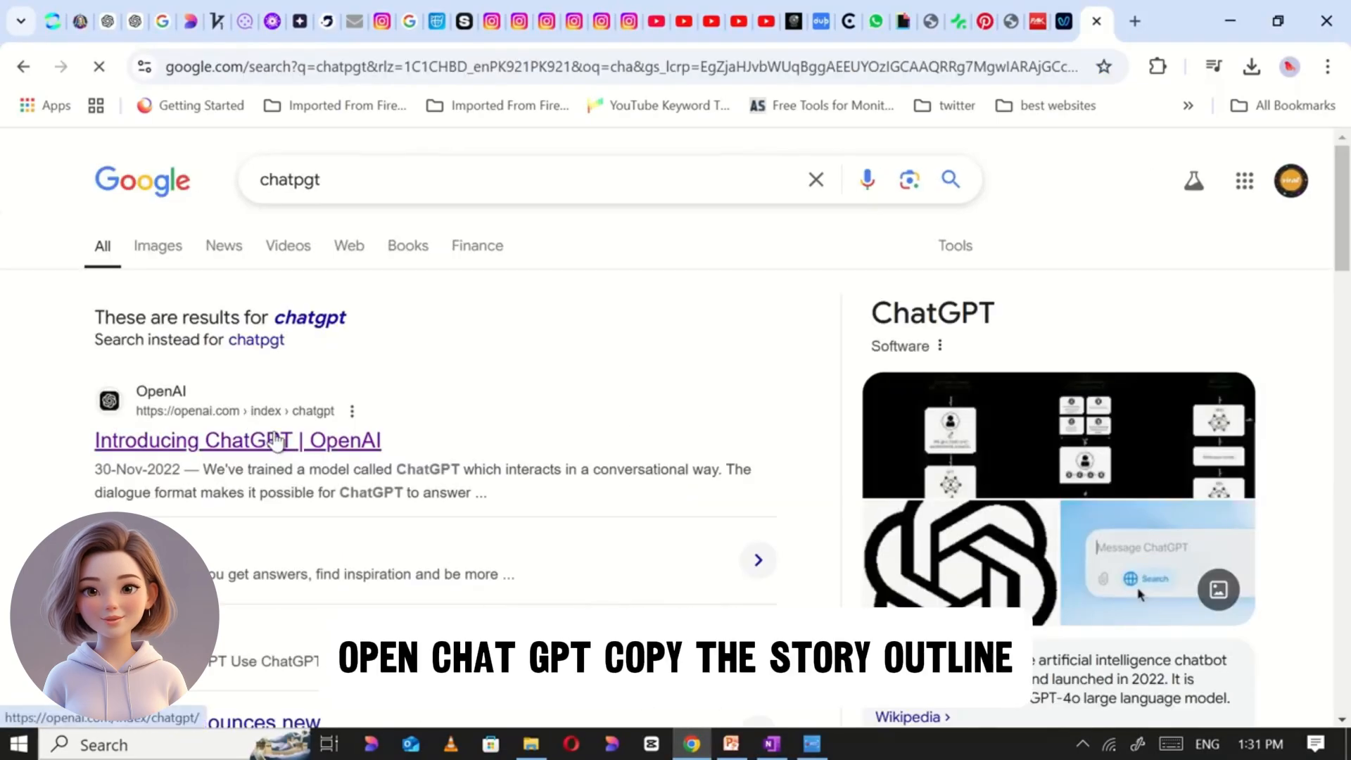
pyautogui.click(468, 496)
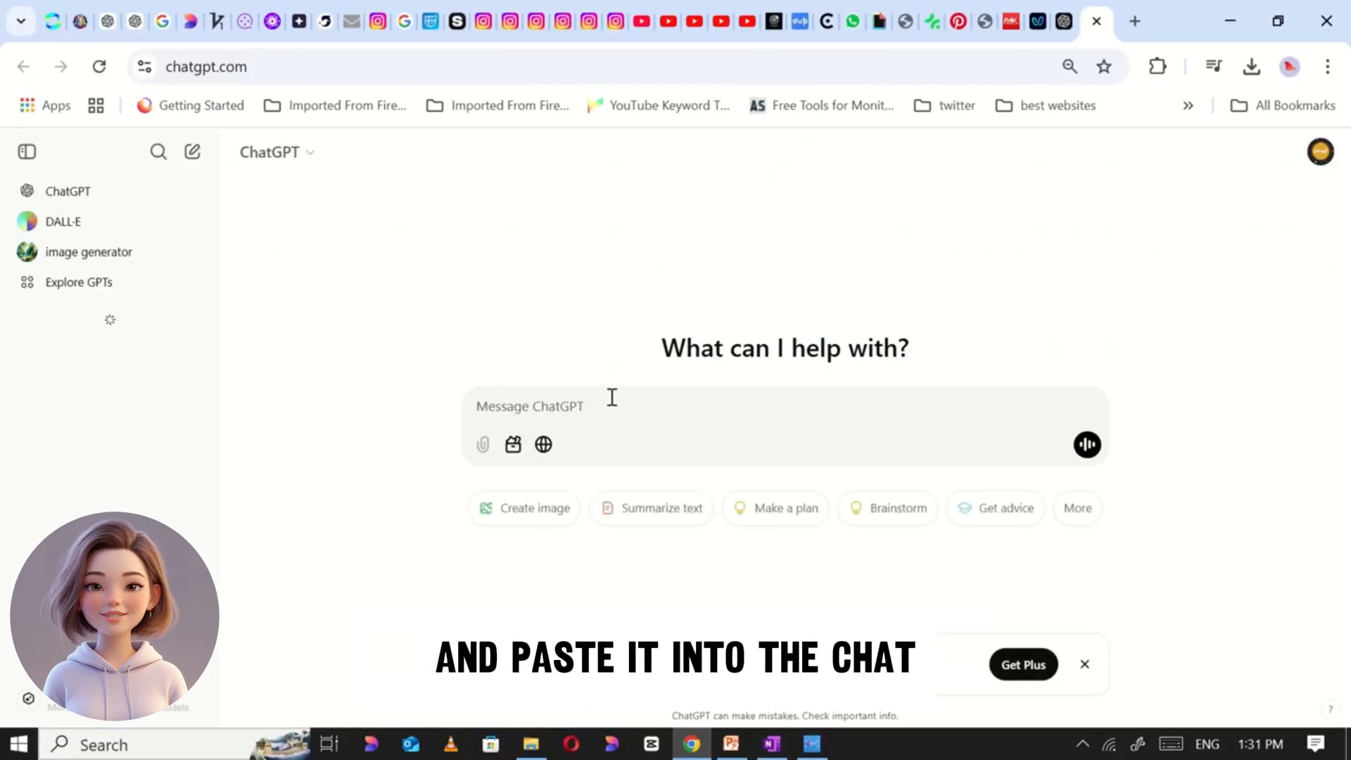
pyautogui.hotkey('ctrl', 'v')
pyautogui.click(520, 320)
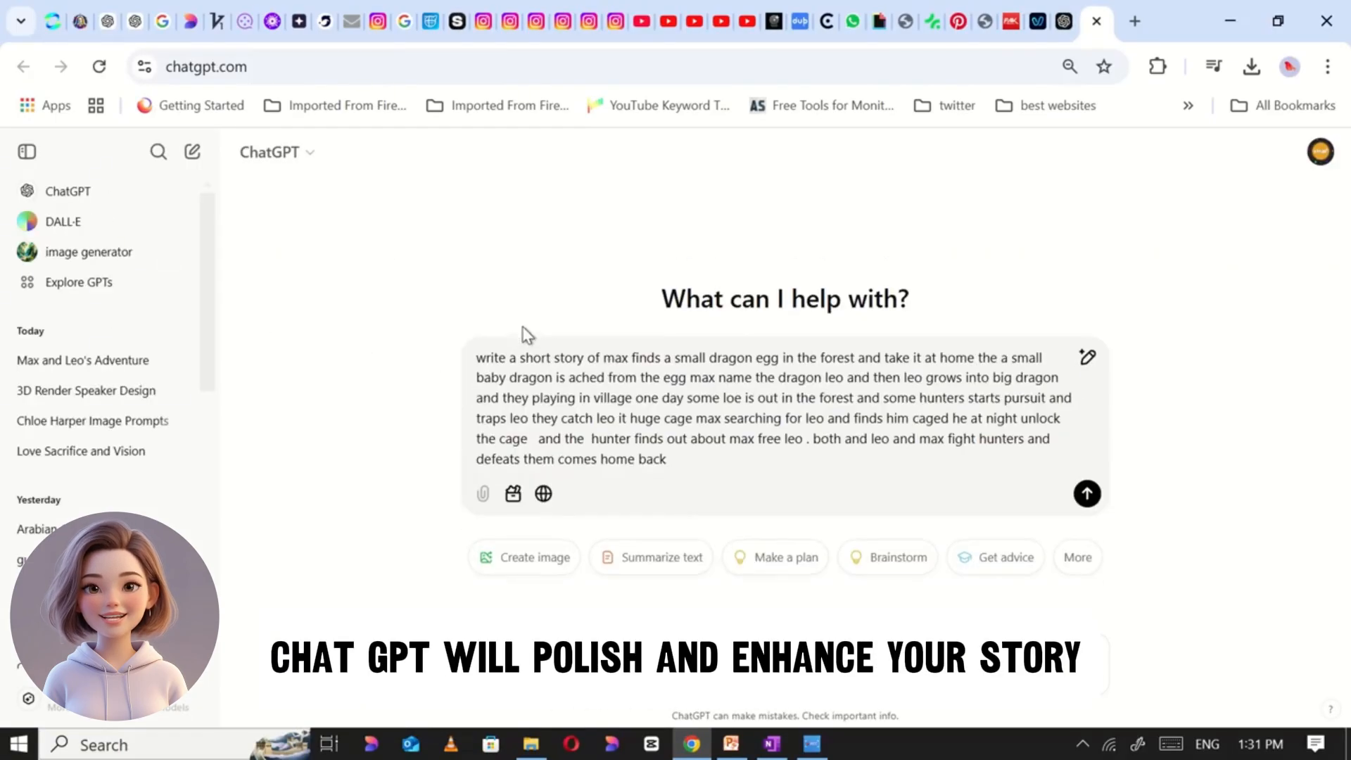
pyautogui.moveTo(479, 364); pyautogui.dragTo(672, 461)
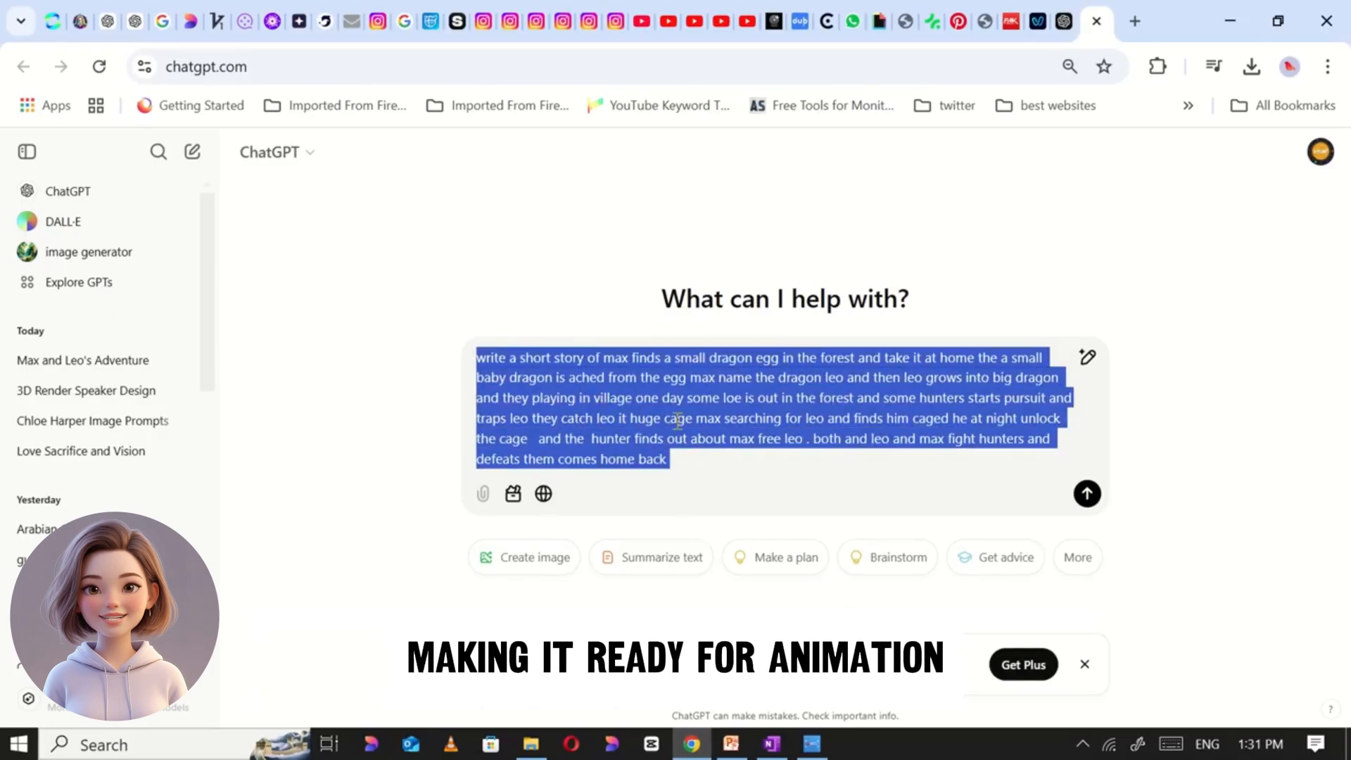
pyautogui.click(663, 398)
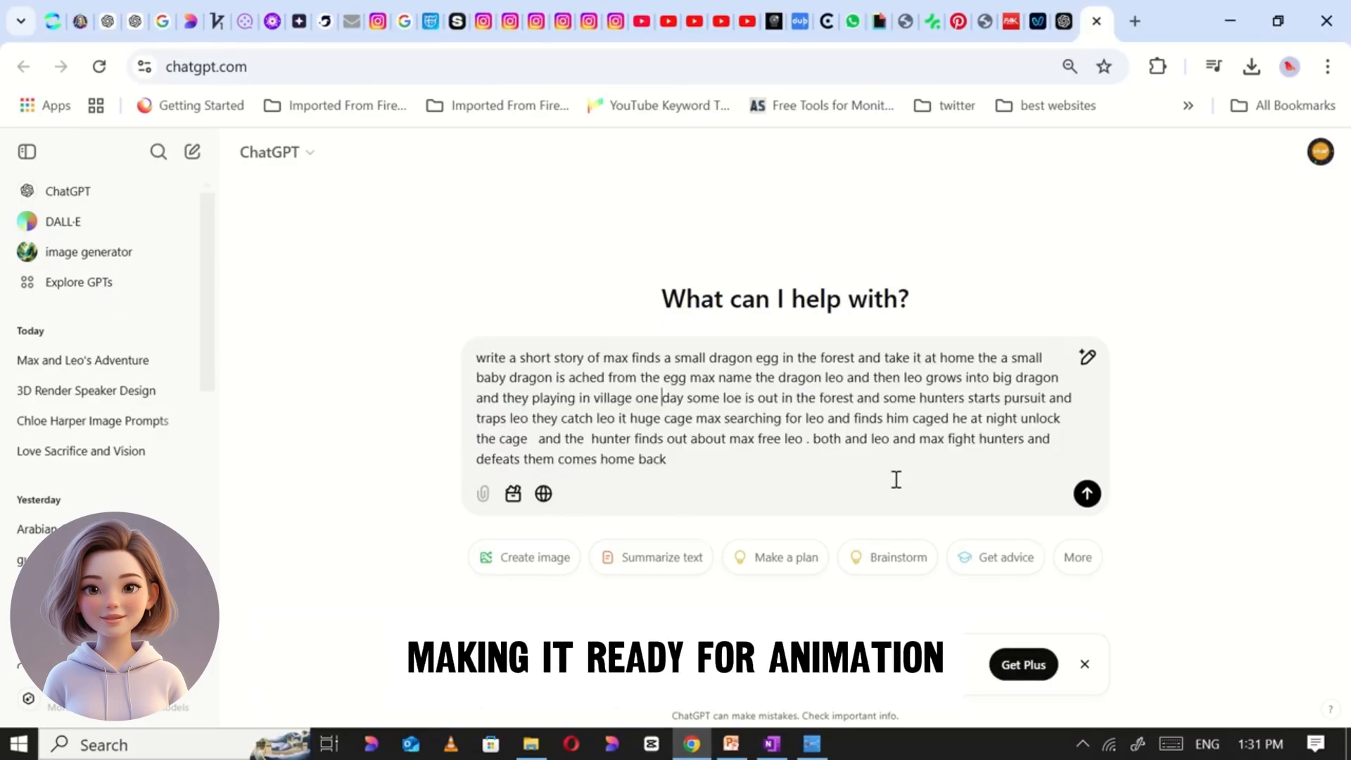
pyautogui.click(1087, 495)
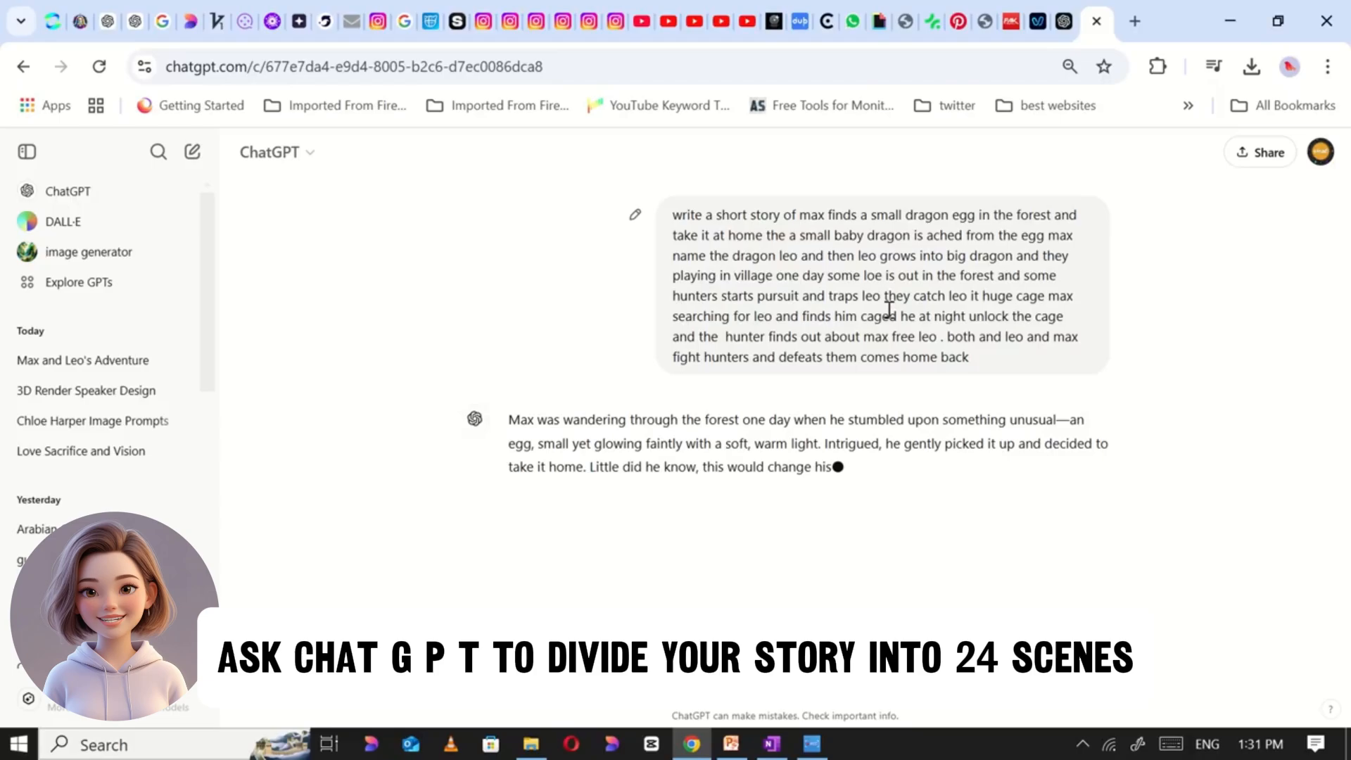
pyautogui.scroll(-2, 497, 322)
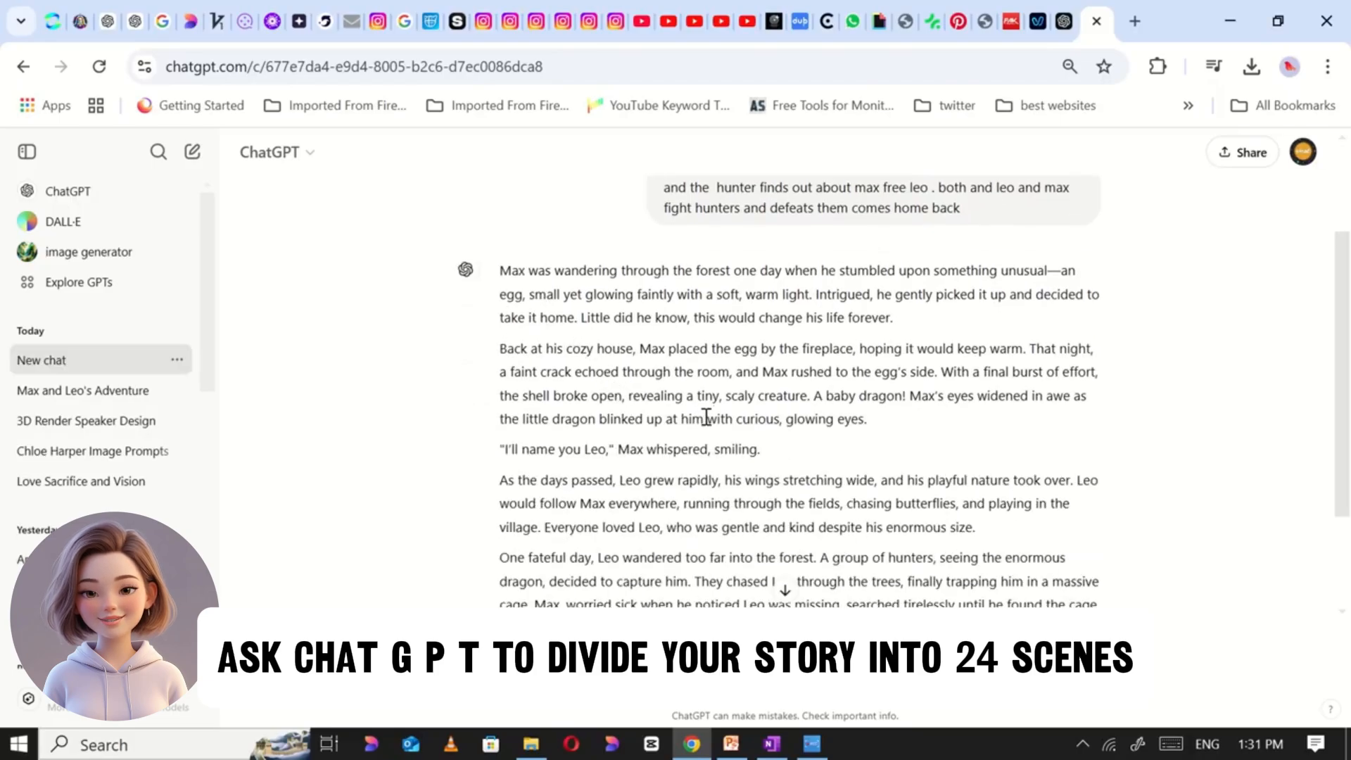
pyautogui.scroll(-6, 706, 417)
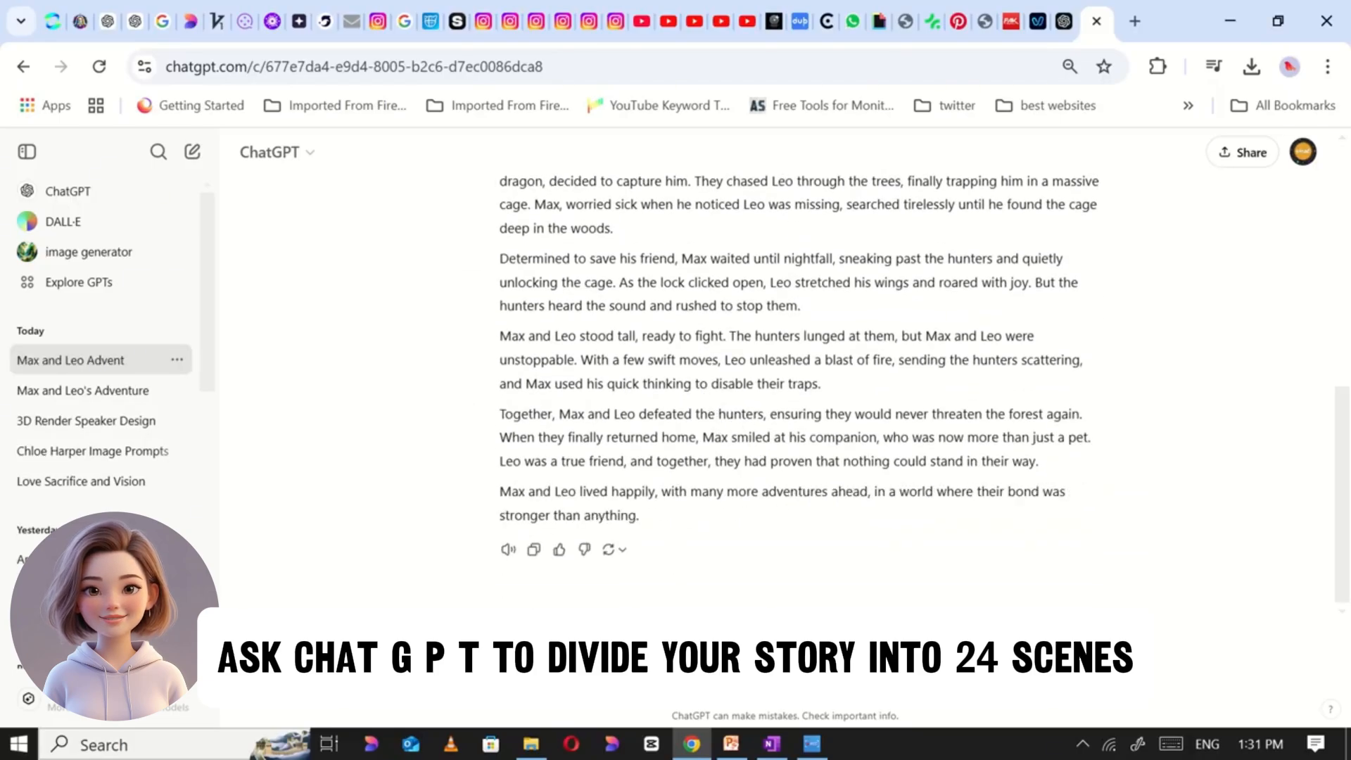
# Copy the 2nd prompt, "now convert the story into 24 scenes", from OneNote and submit it in the ChatGPT chat without the pasted image attachment.
pyautogui.click(773, 747)
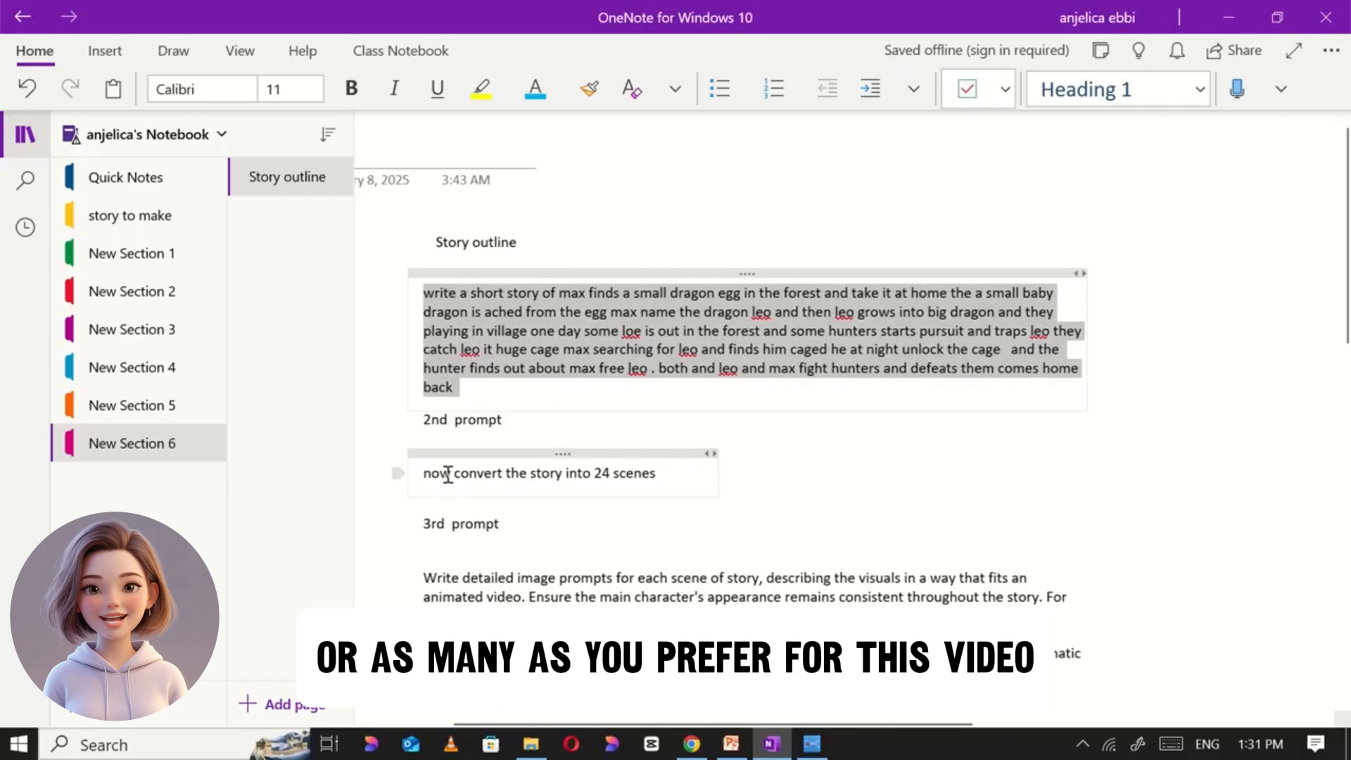
pyautogui.click(448, 476)
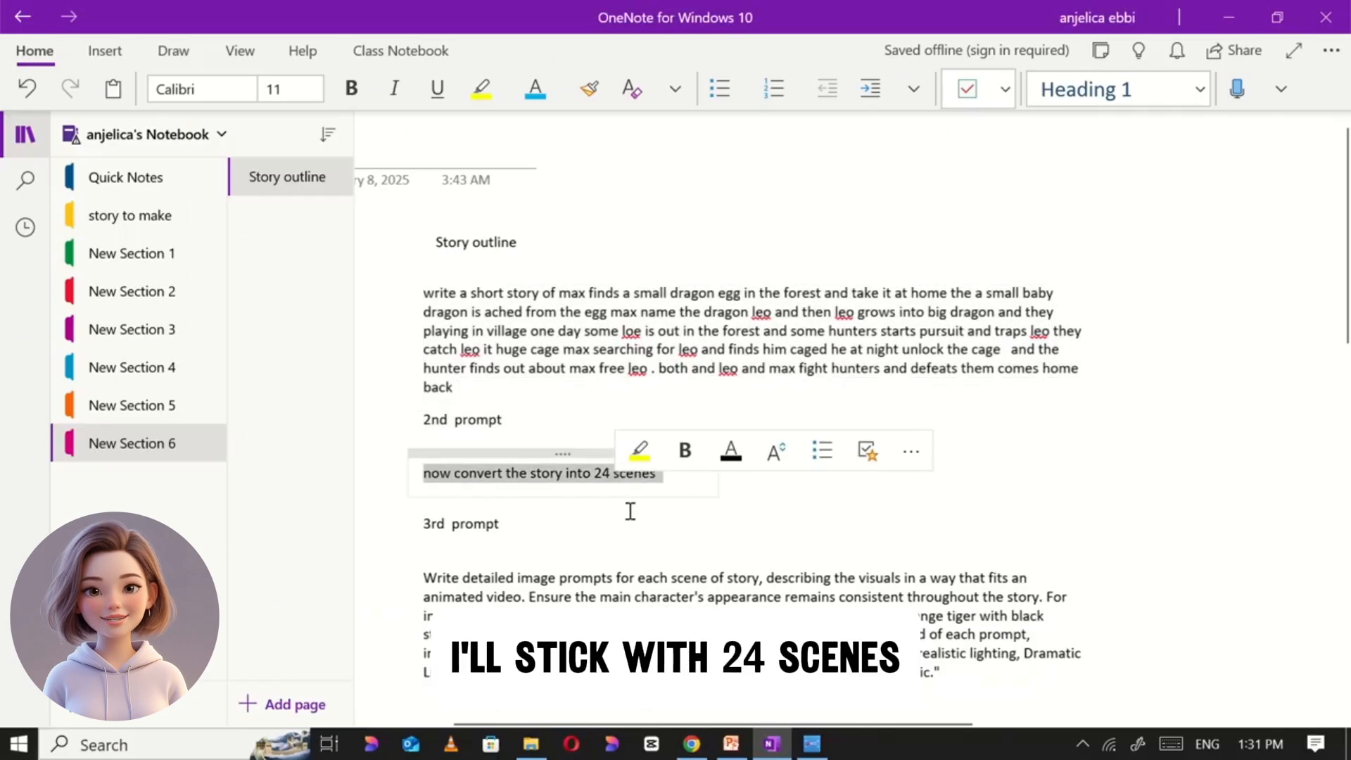
pyautogui.hotkey('ctrl', 'c')
pyautogui.hotkey('alt', 'Tab')
pyautogui.hotkey('ctrl', 'v')
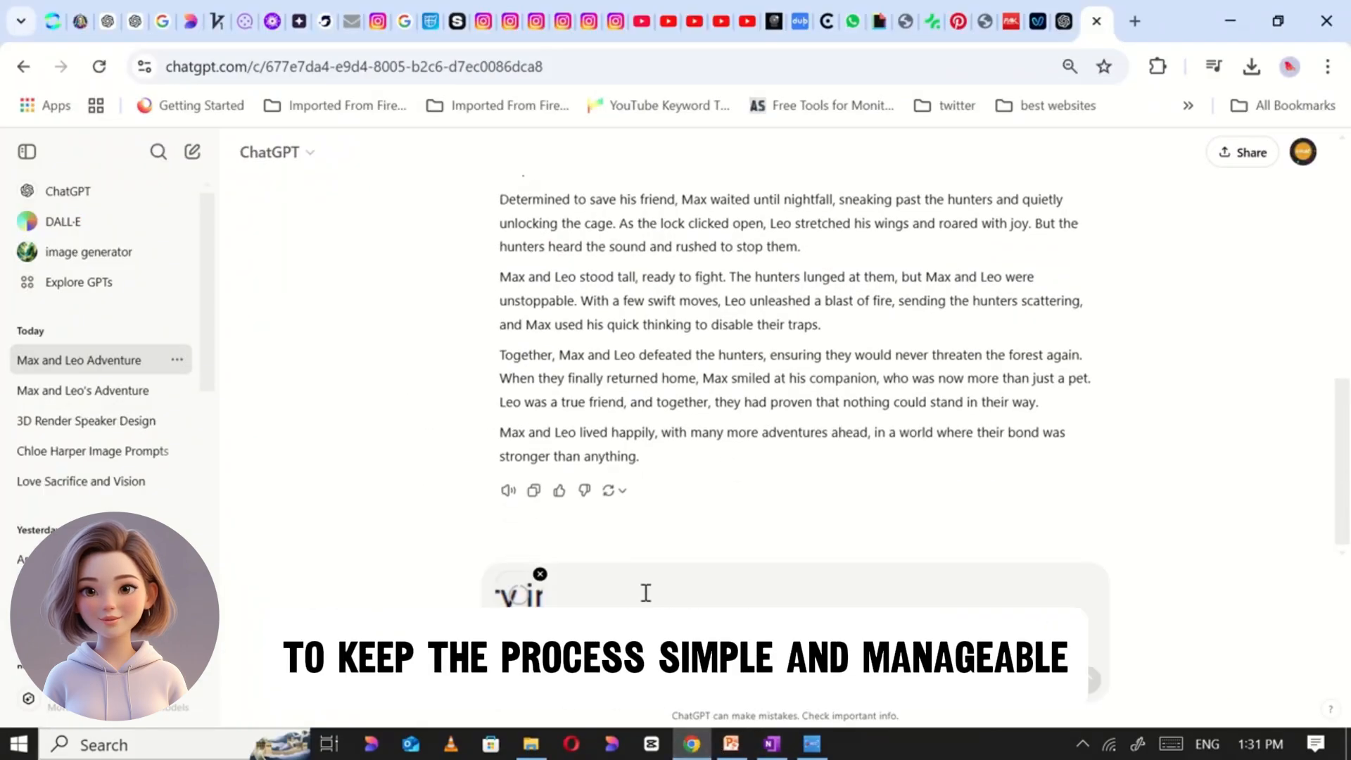
pyautogui.click(540, 575)
pyautogui.click(1087, 681)
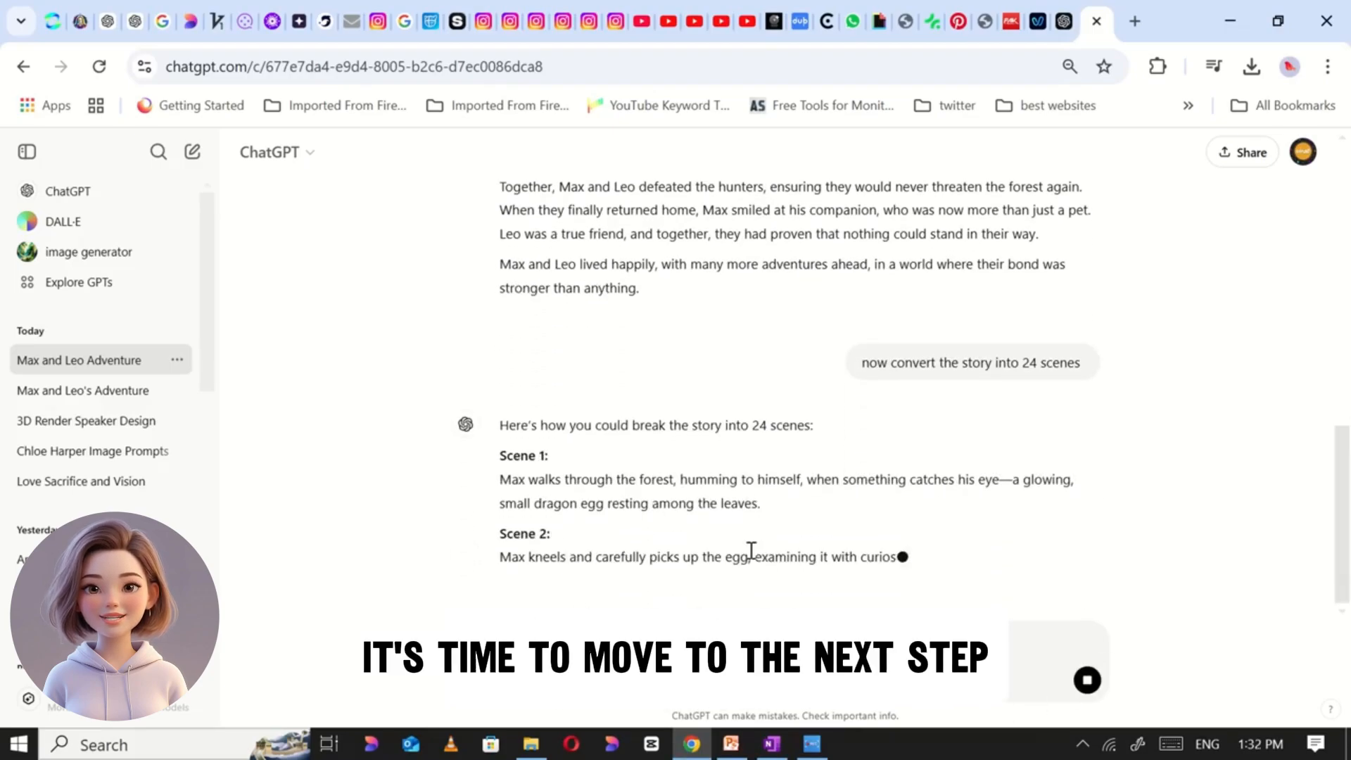
pyautogui.scroll(1, 551, 482)
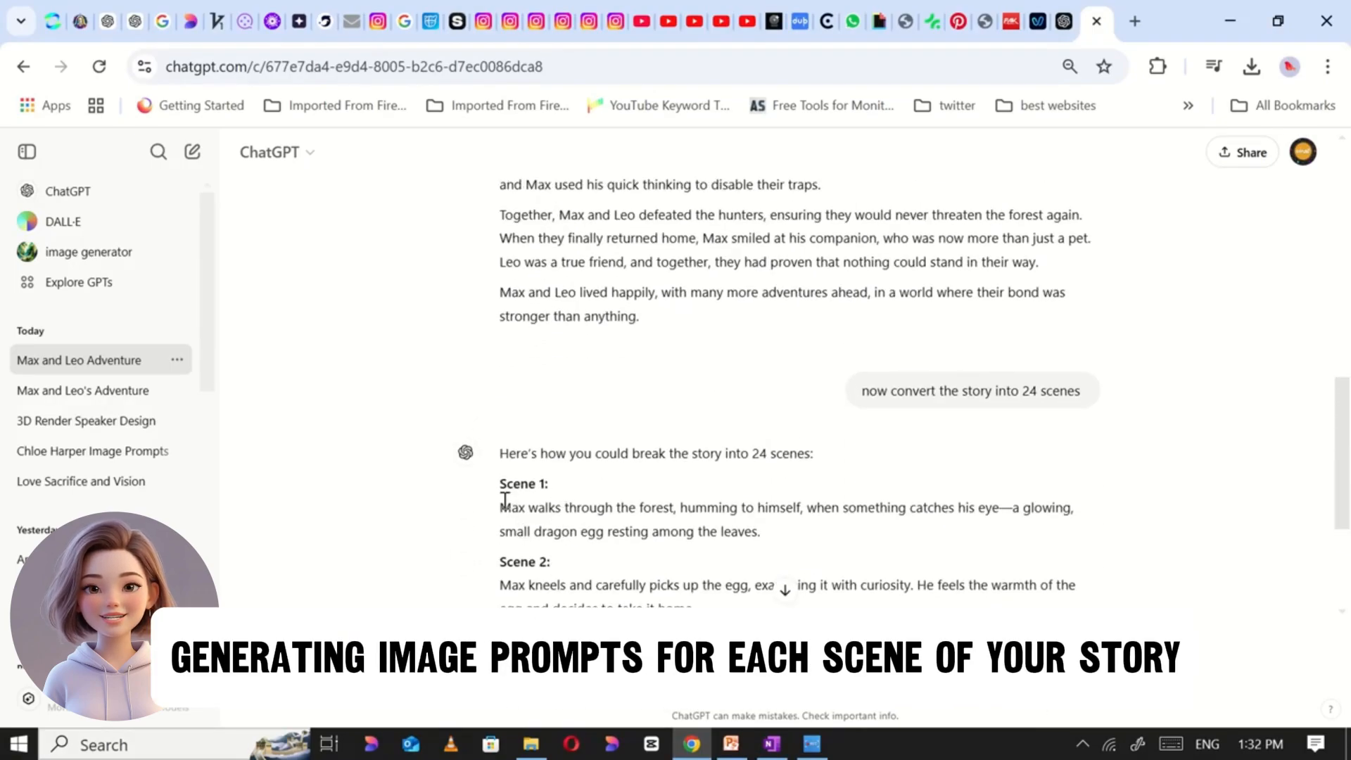
pyautogui.scroll(-15, 794, 545)
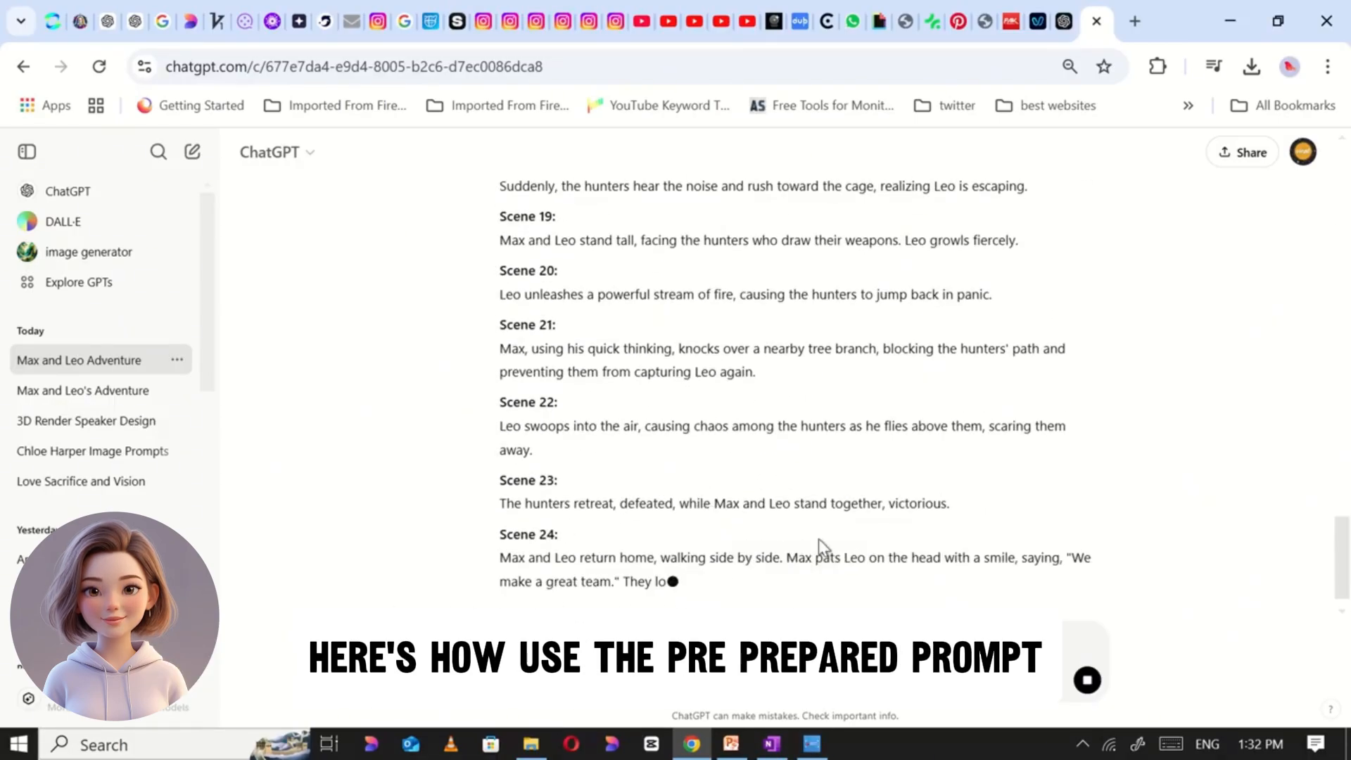
# Switch to OneNote and copy the whole 3rd prompt, which requests detailed image prompts for each scene.
pyautogui.click(771, 745)
pyautogui.scroll(-5, 636, 525)
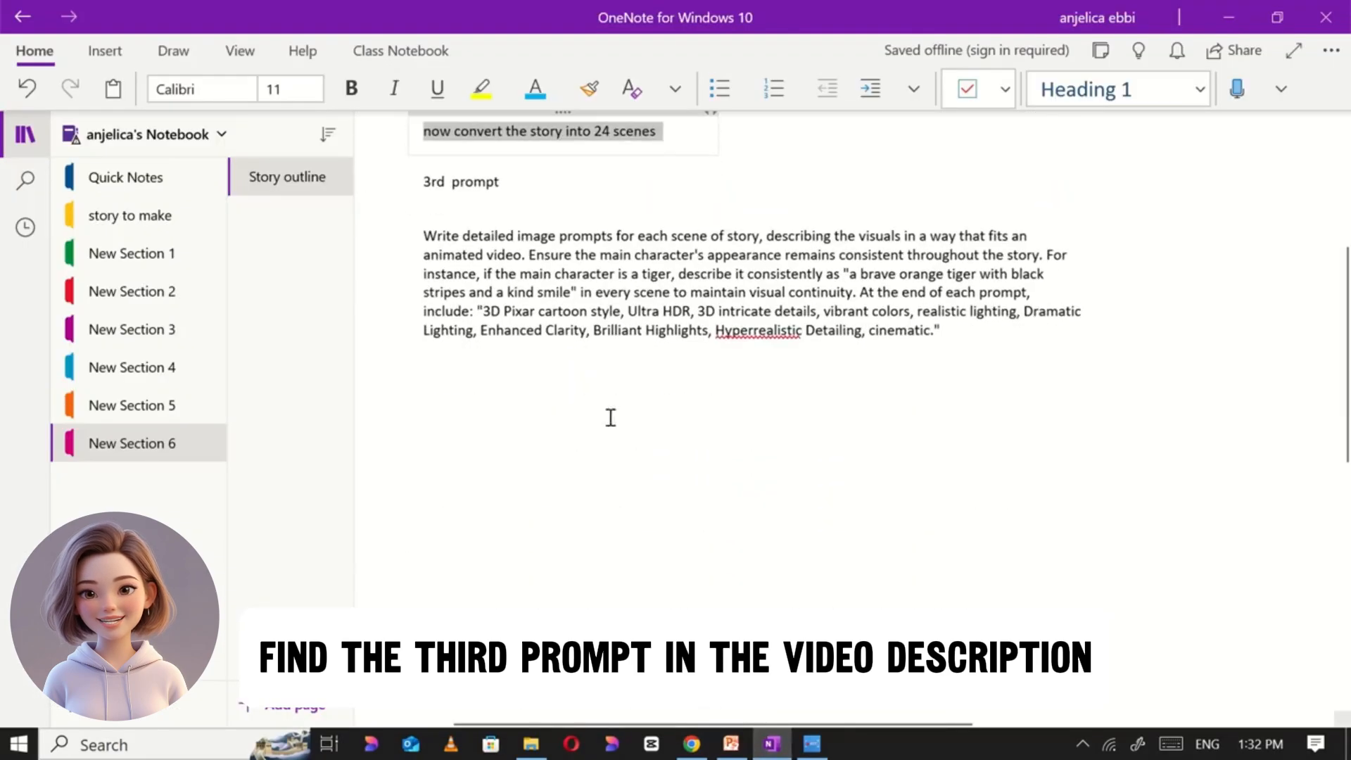
pyautogui.tripleClick(603, 281)
pyautogui.scroll(2, 601, 280)
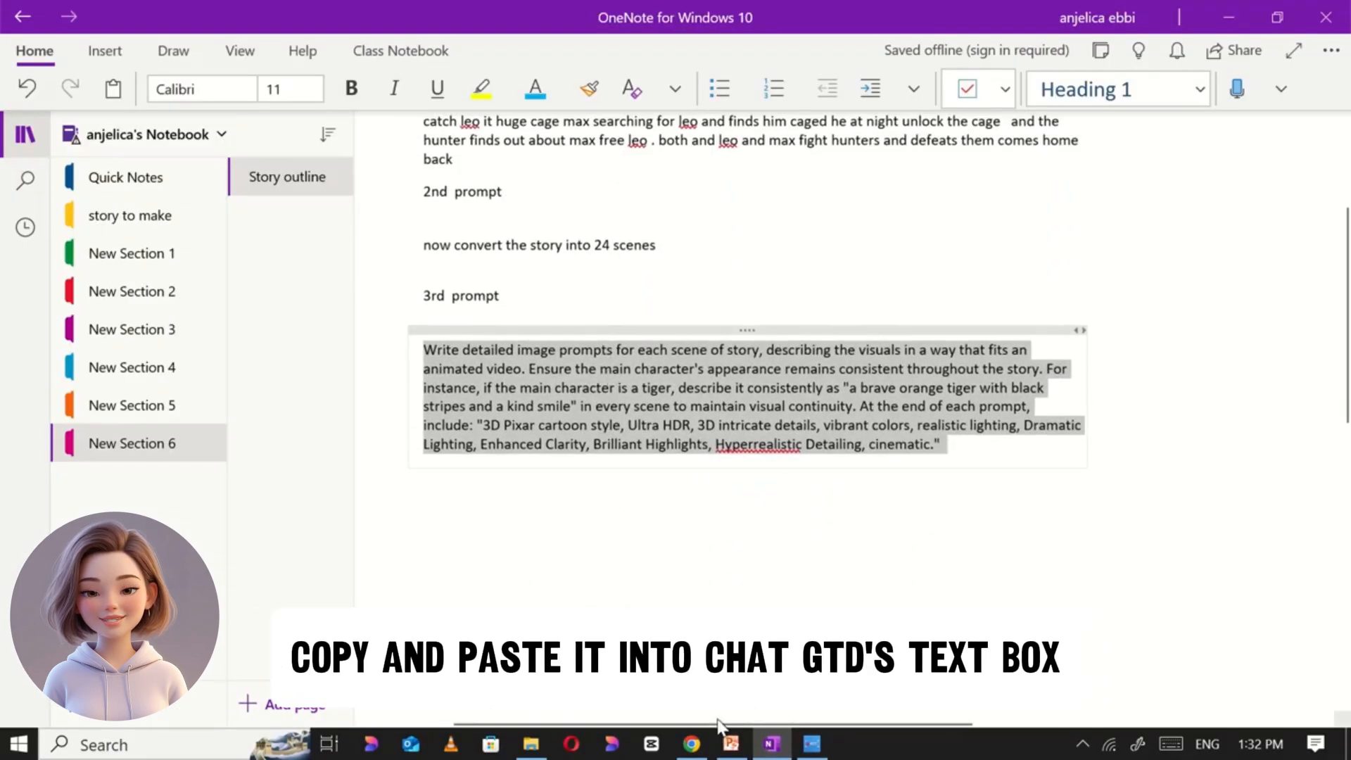
pyautogui.scroll(3, 617, 481)
pyautogui.click(616, 486)
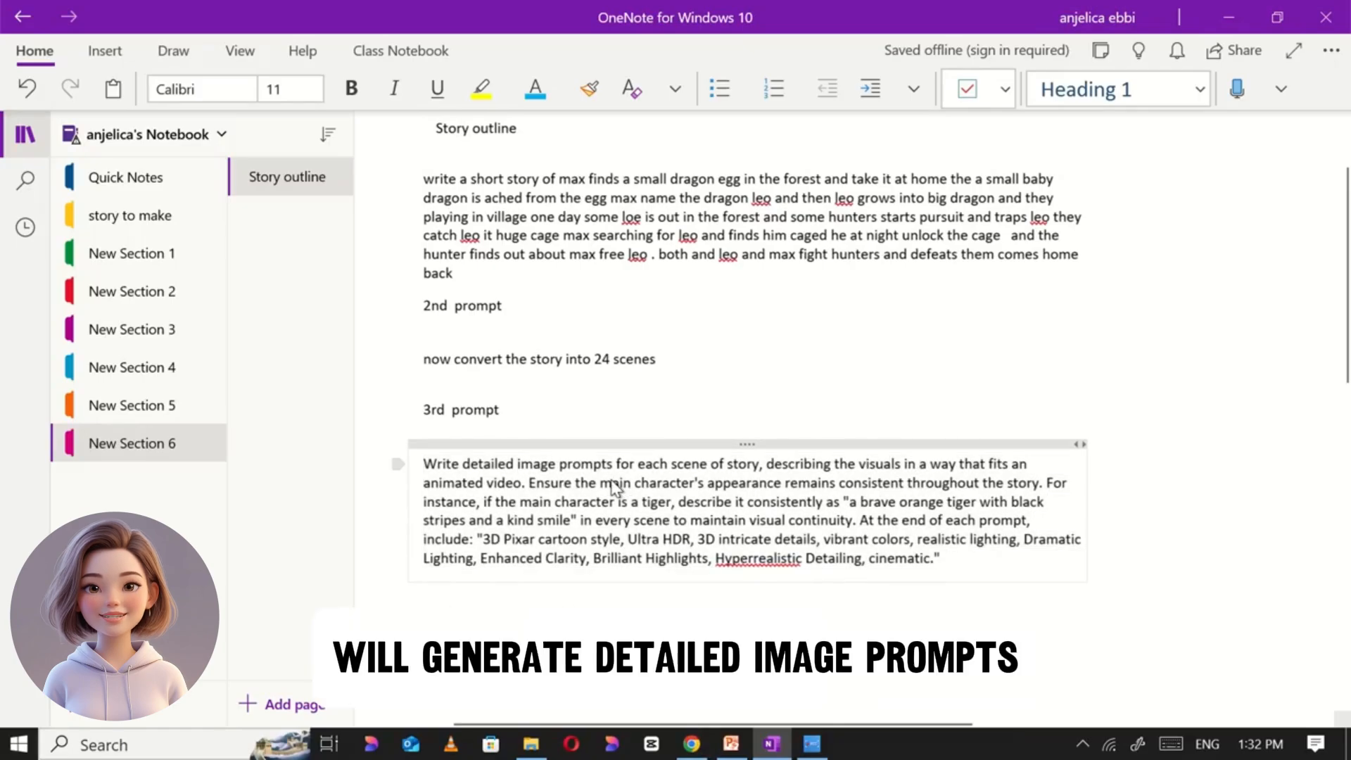
pyautogui.tripleClick(530, 475)
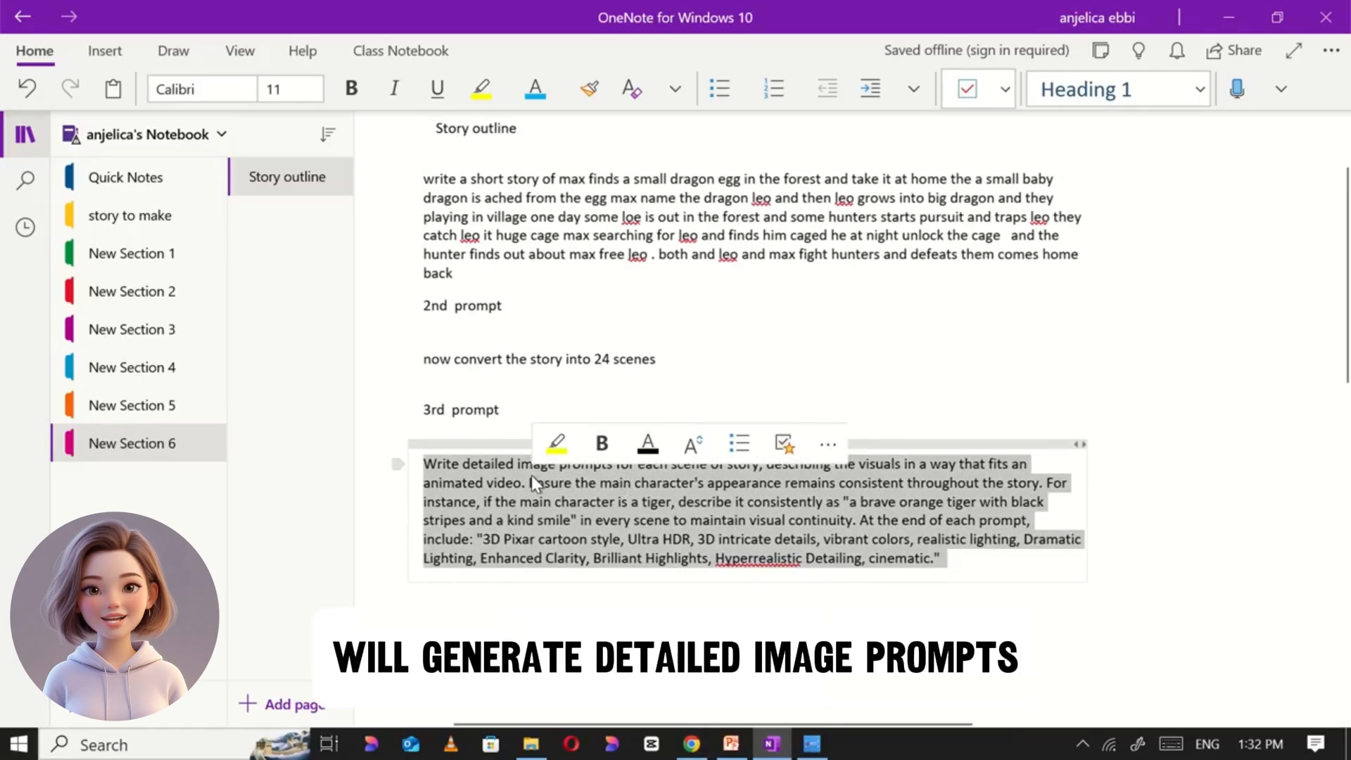
pyautogui.rightClick(643, 475)
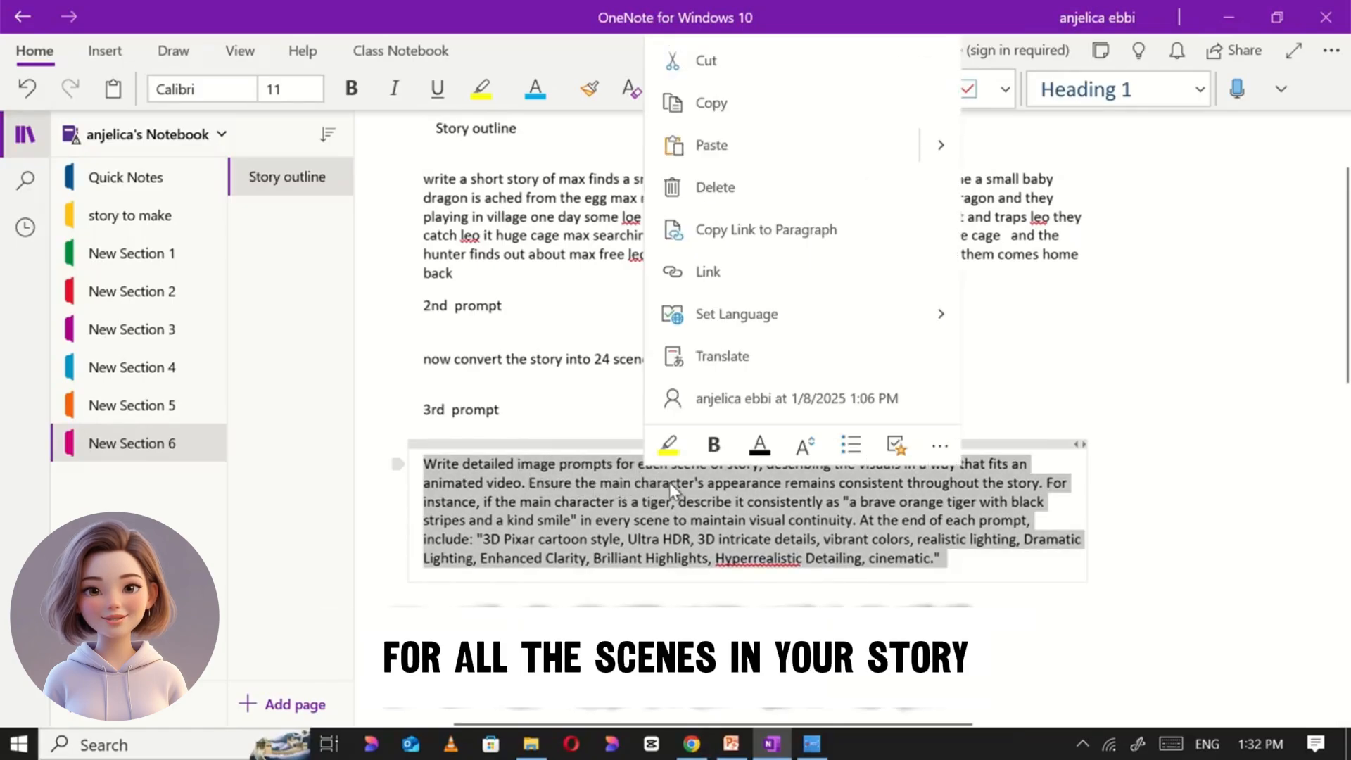
pyautogui.click(725, 100)
# Return to the ChatGPT story chat and submit the copied request for consistent 3D Pixar cartoon style image prompts for each scene.
pyautogui.click(691, 744)
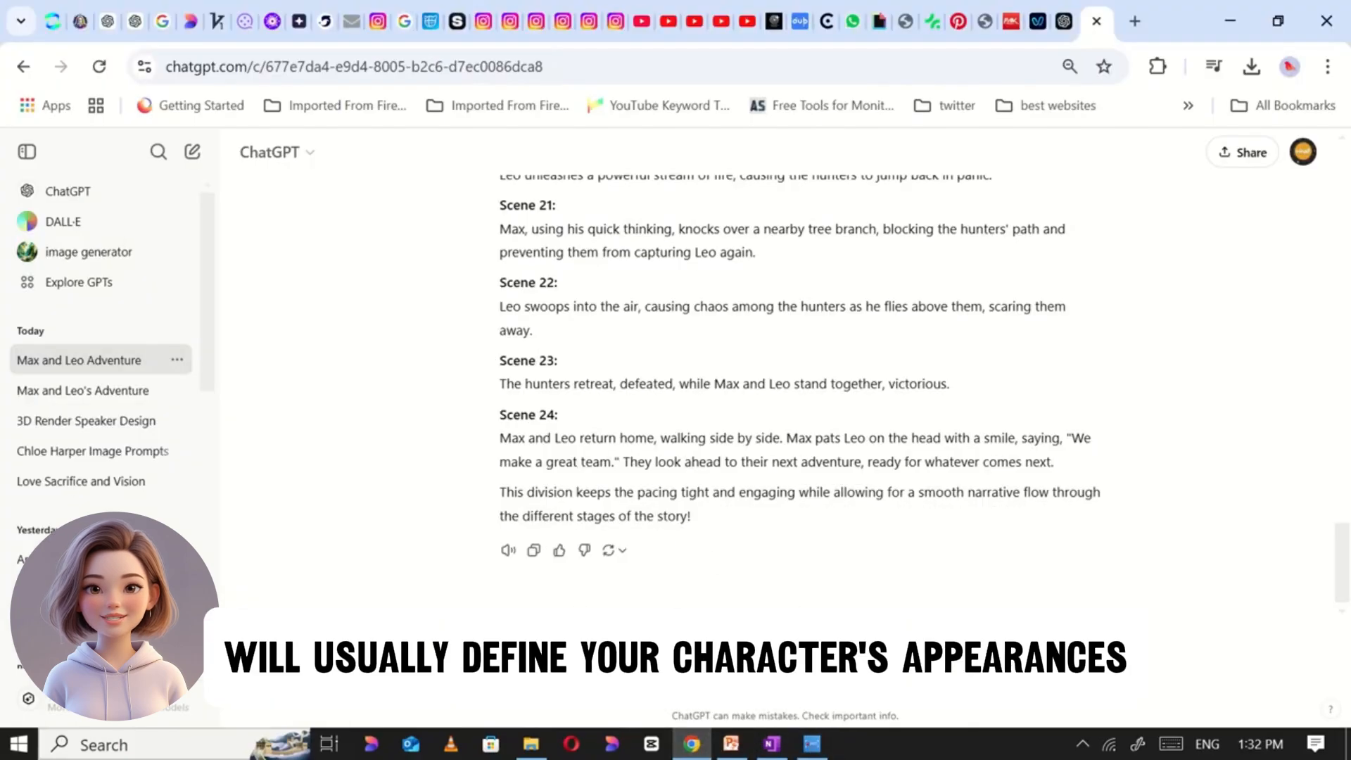
pyautogui.hotkey('ctrl', 'v')
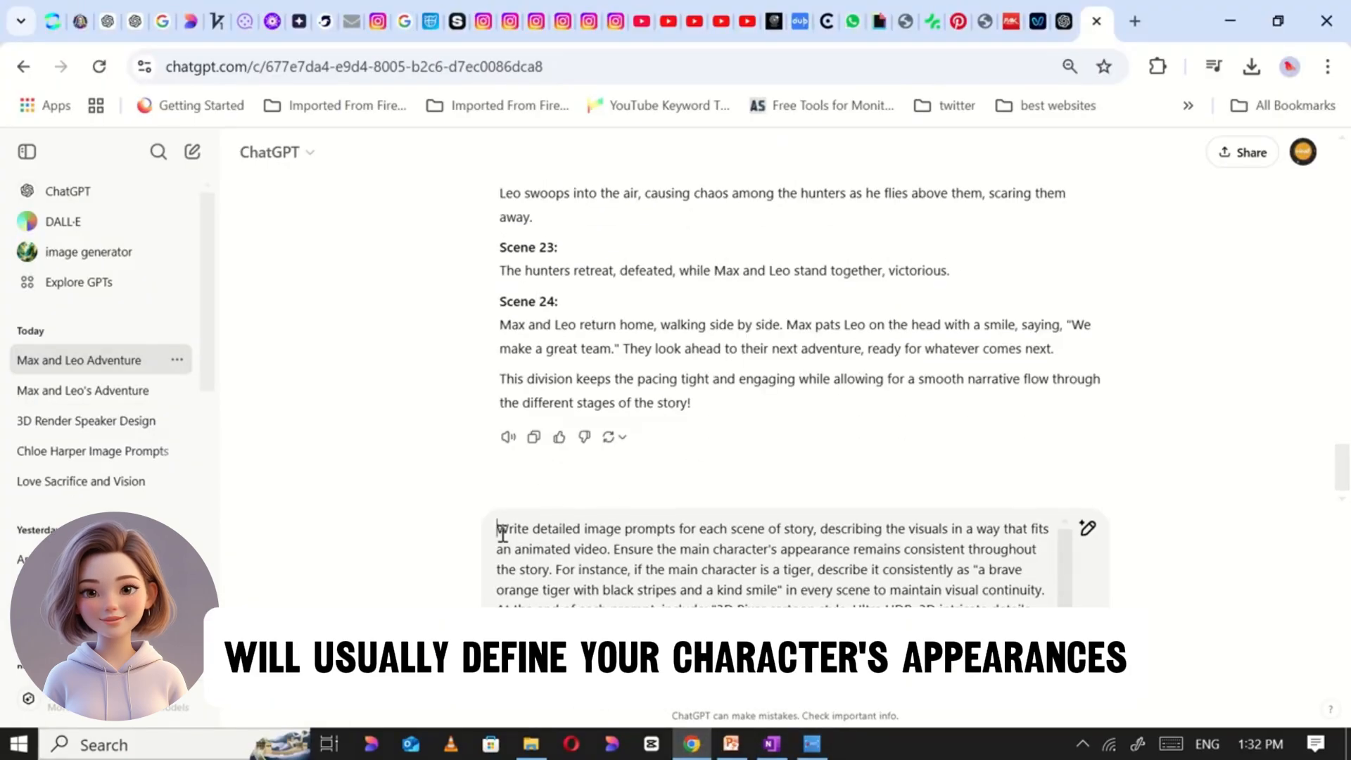
pyautogui.hotkey('ctrl', 'a')
pyautogui.click(503, 532)
pyautogui.press('Return')
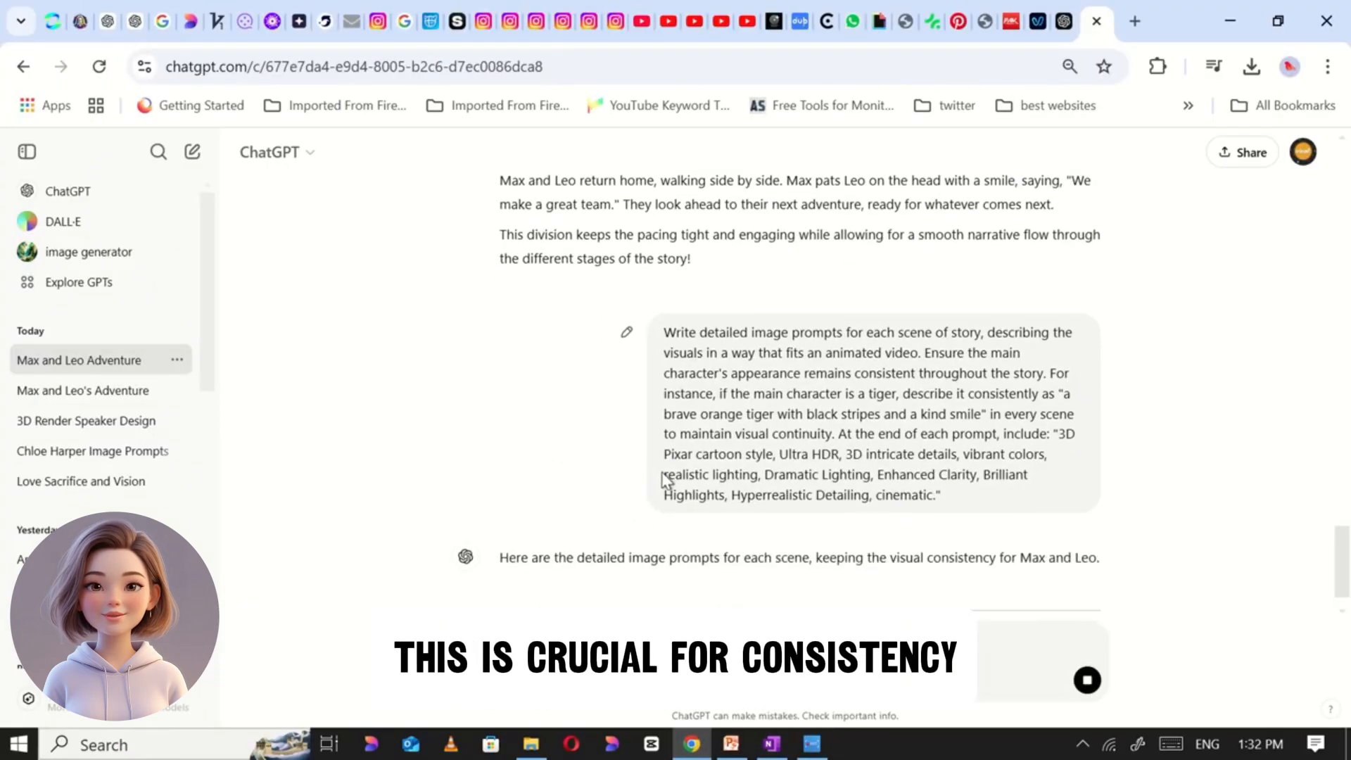
pyautogui.scroll(2, 624, 514)
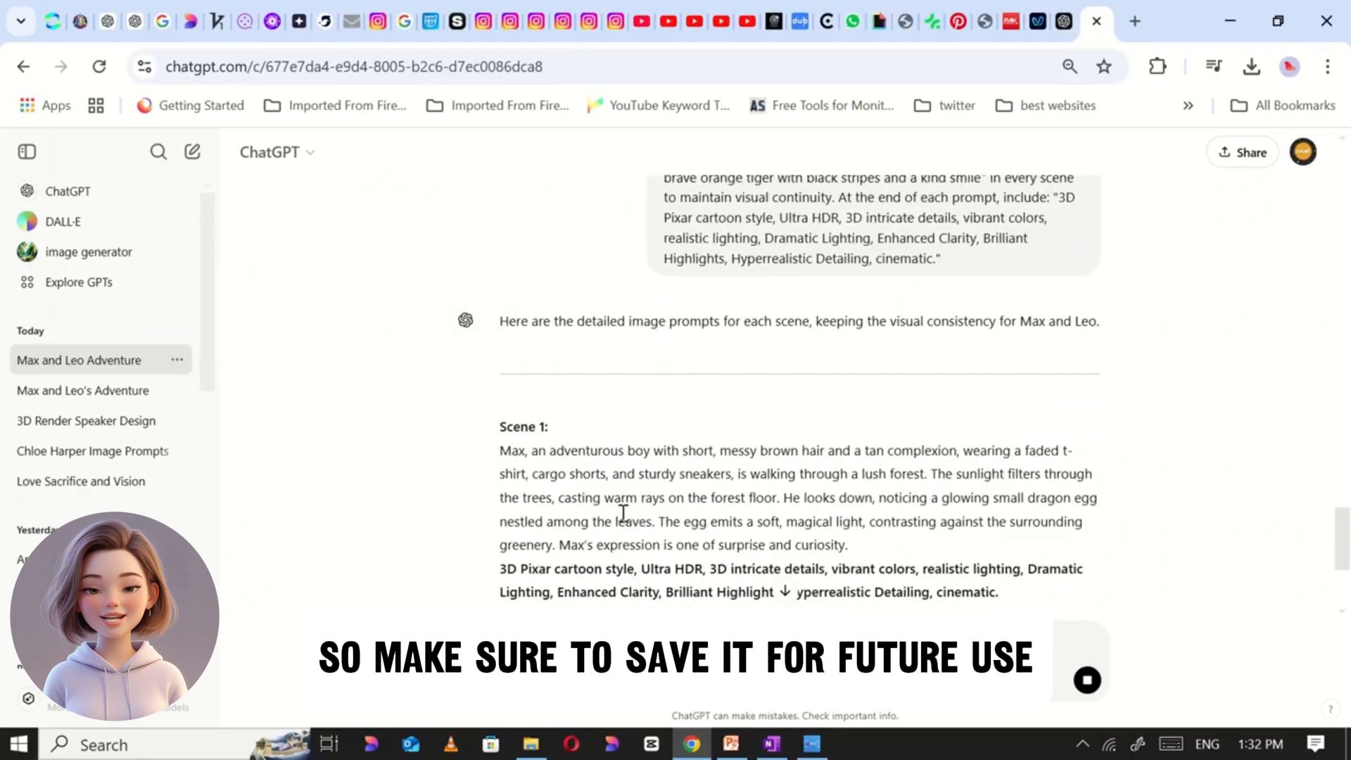
pyautogui.scroll(-20, 753, 476)
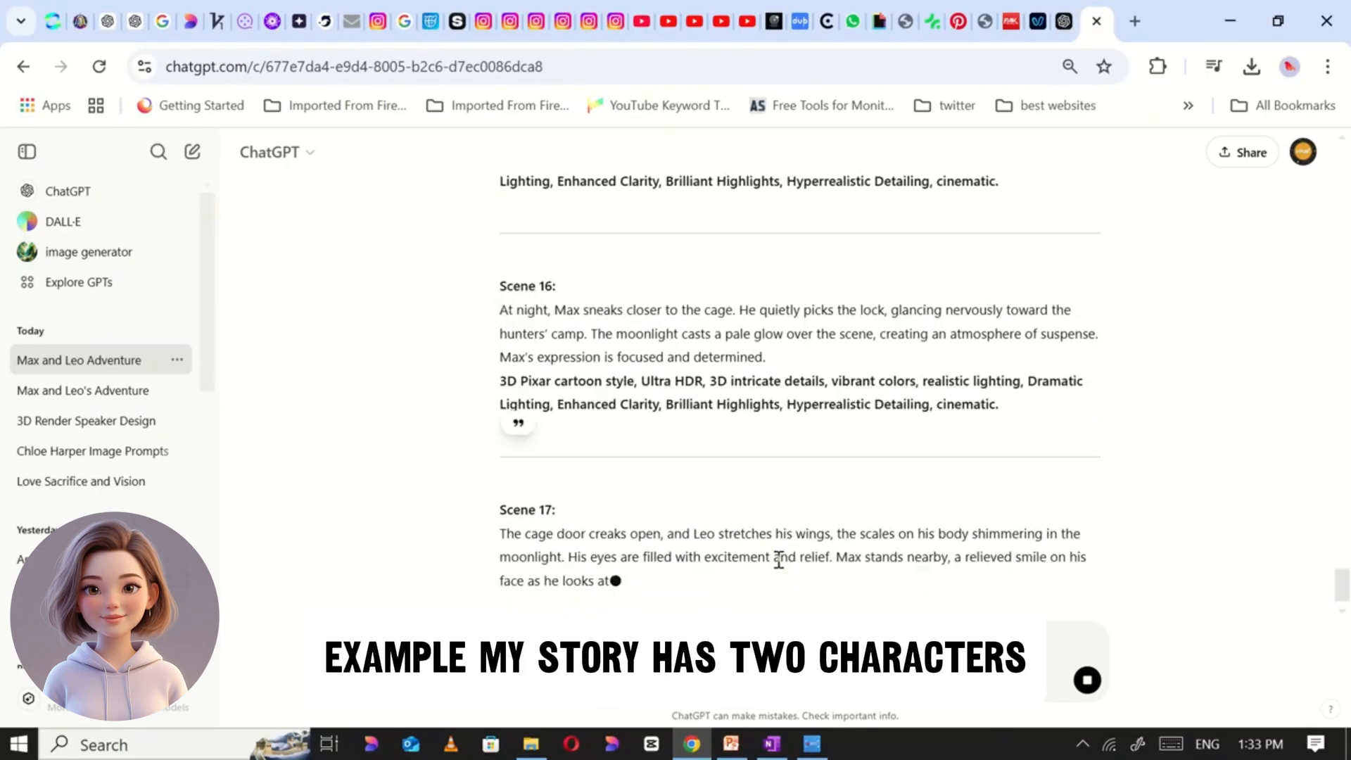
# Examine Max's appearance description in the Scene 1 image prompt and the saved Max and Leo character descriptions in OneNote.
pyautogui.scroll(15, 858, 448)
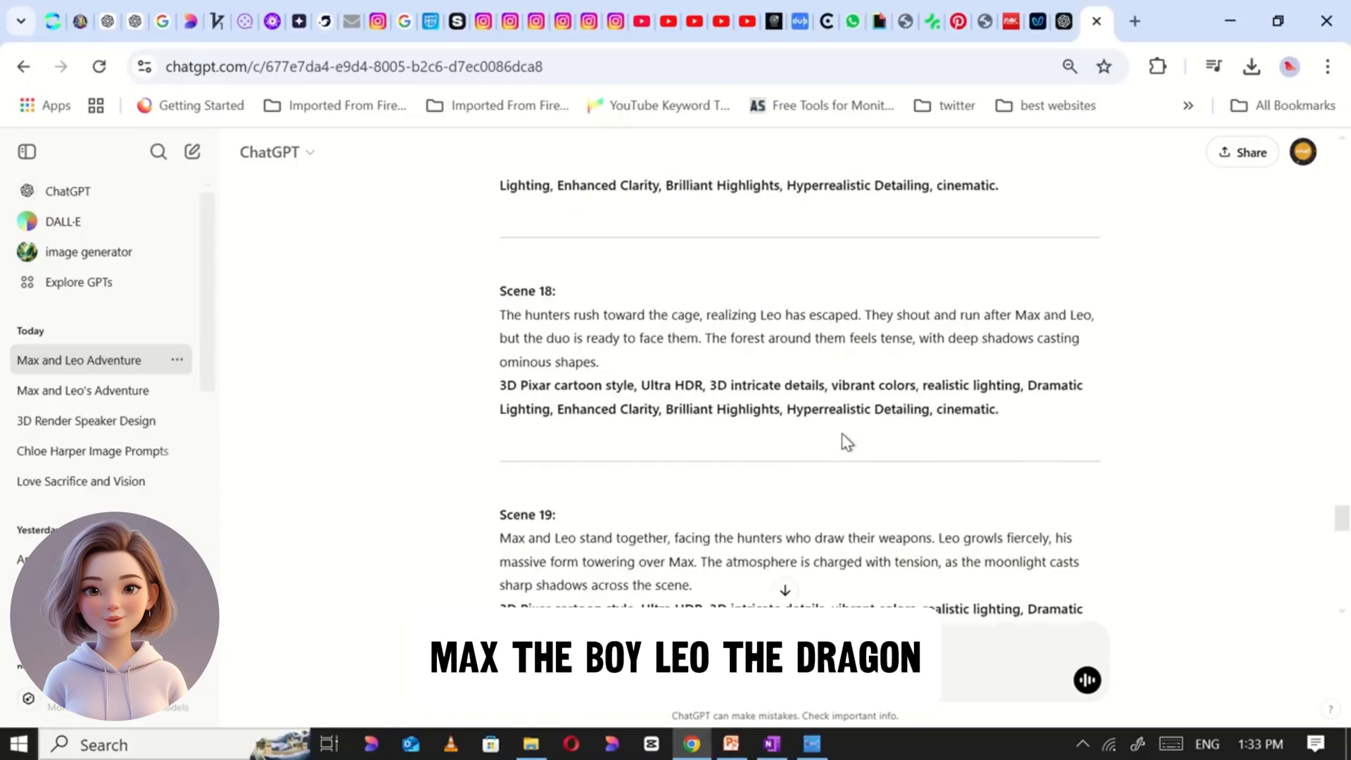
pyautogui.scroll(15, 837, 429)
pyautogui.moveTo(501, 389); pyautogui.dragTo(997, 531)
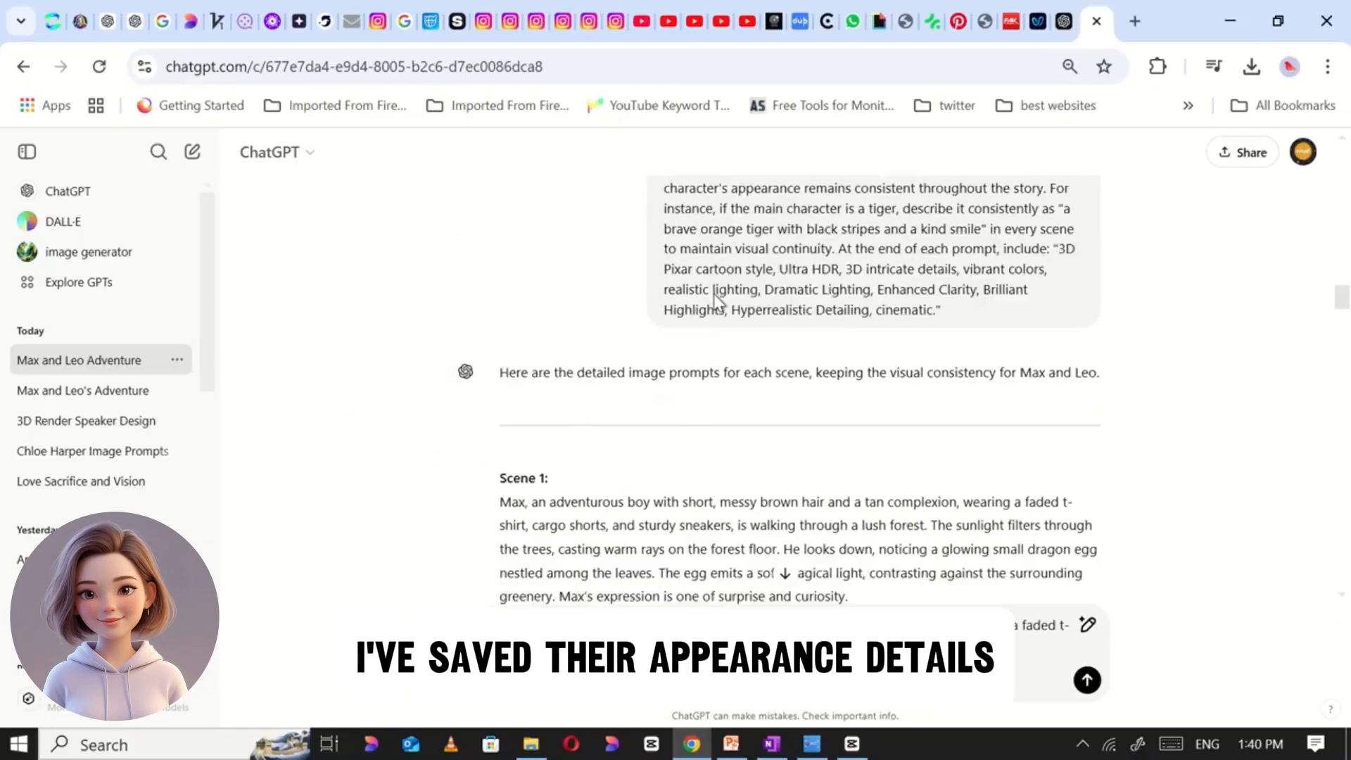
pyautogui.scroll(1, 716, 304)
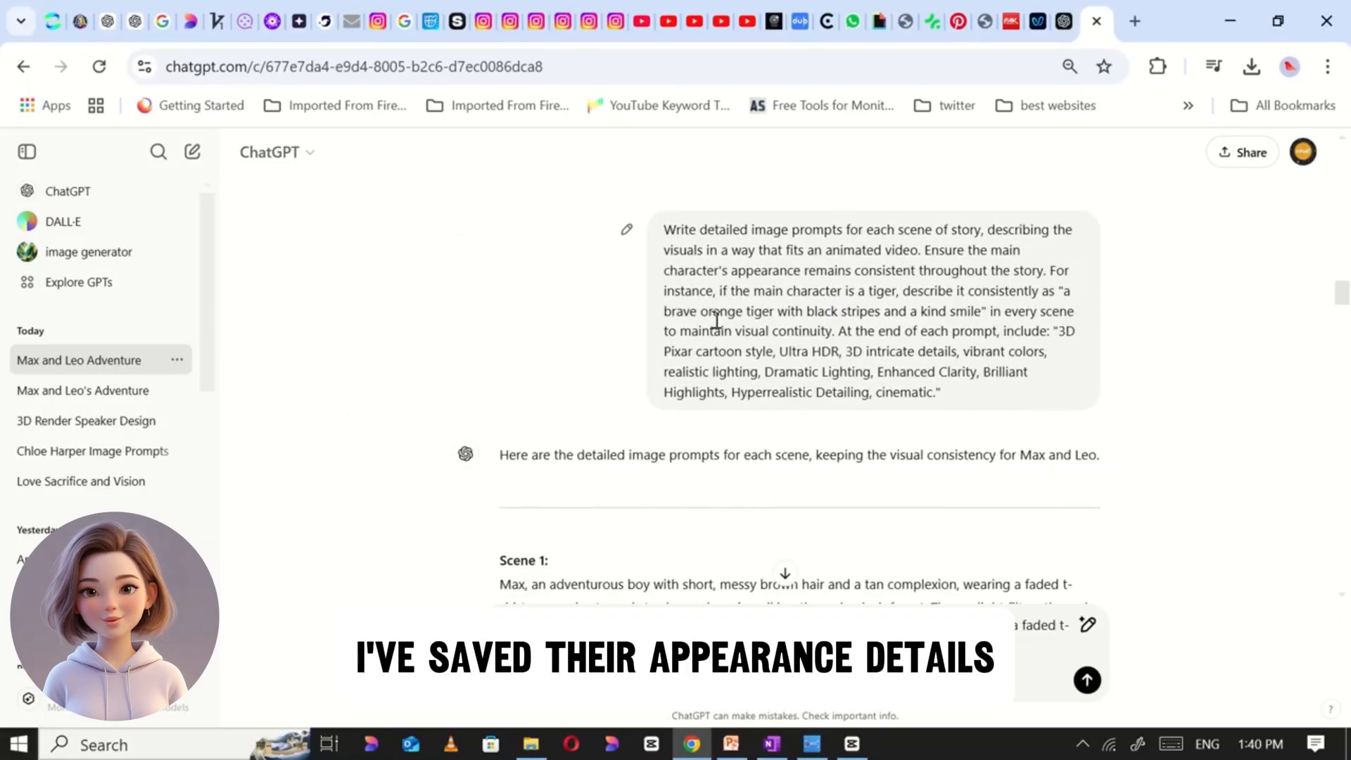
pyautogui.scroll(-3, 716, 320)
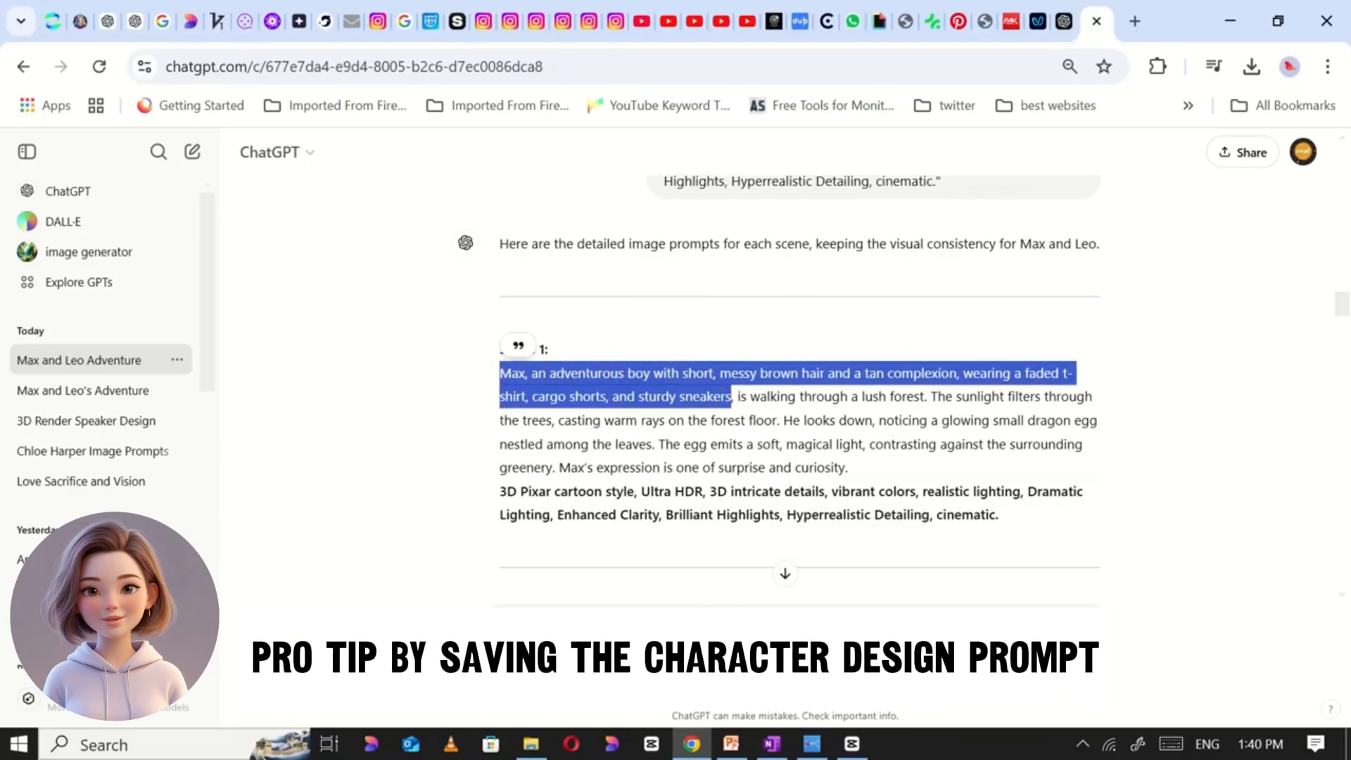
pyautogui.click(771, 743)
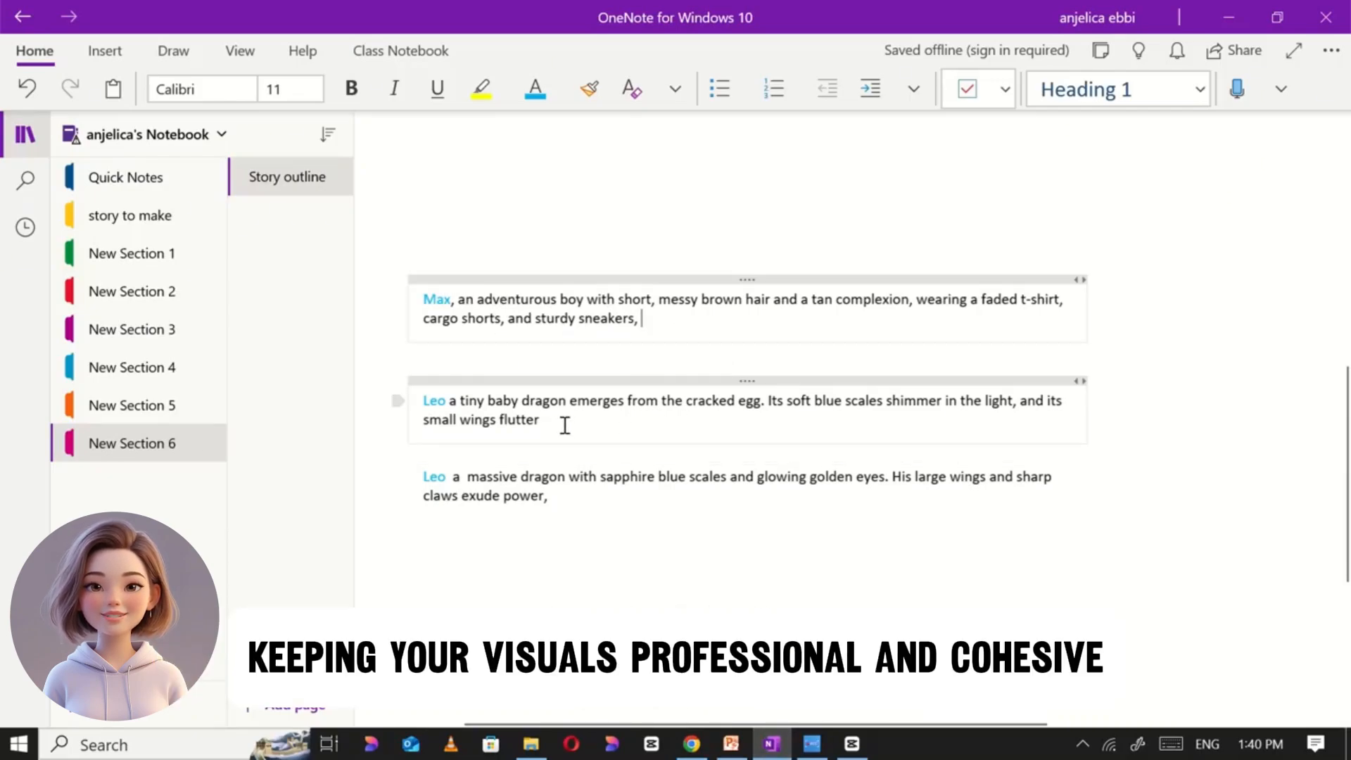
pyautogui.click(555, 498)
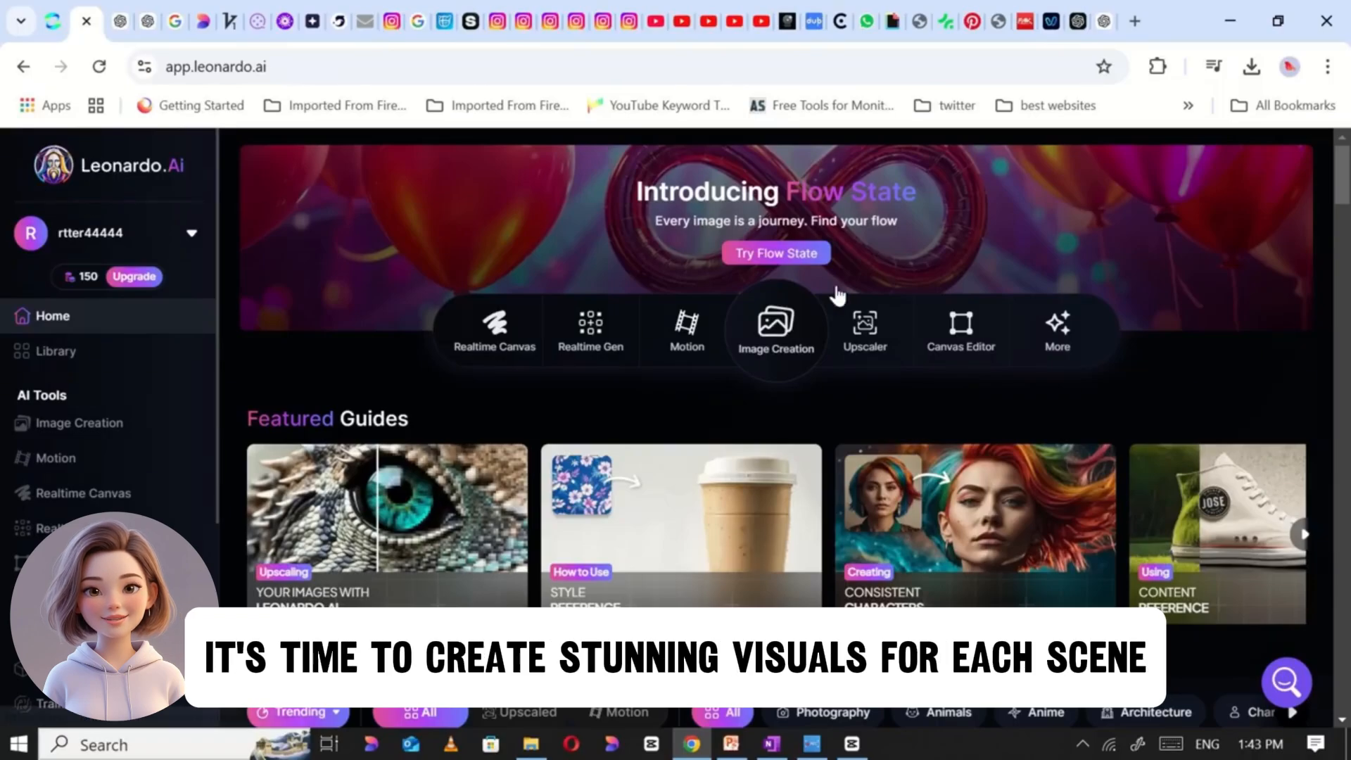
# Switch to Leonardo.Ai and set up Image Creation in Classic Mode with the Phoenix 0.9 model.
pyautogui.click(764, 348)
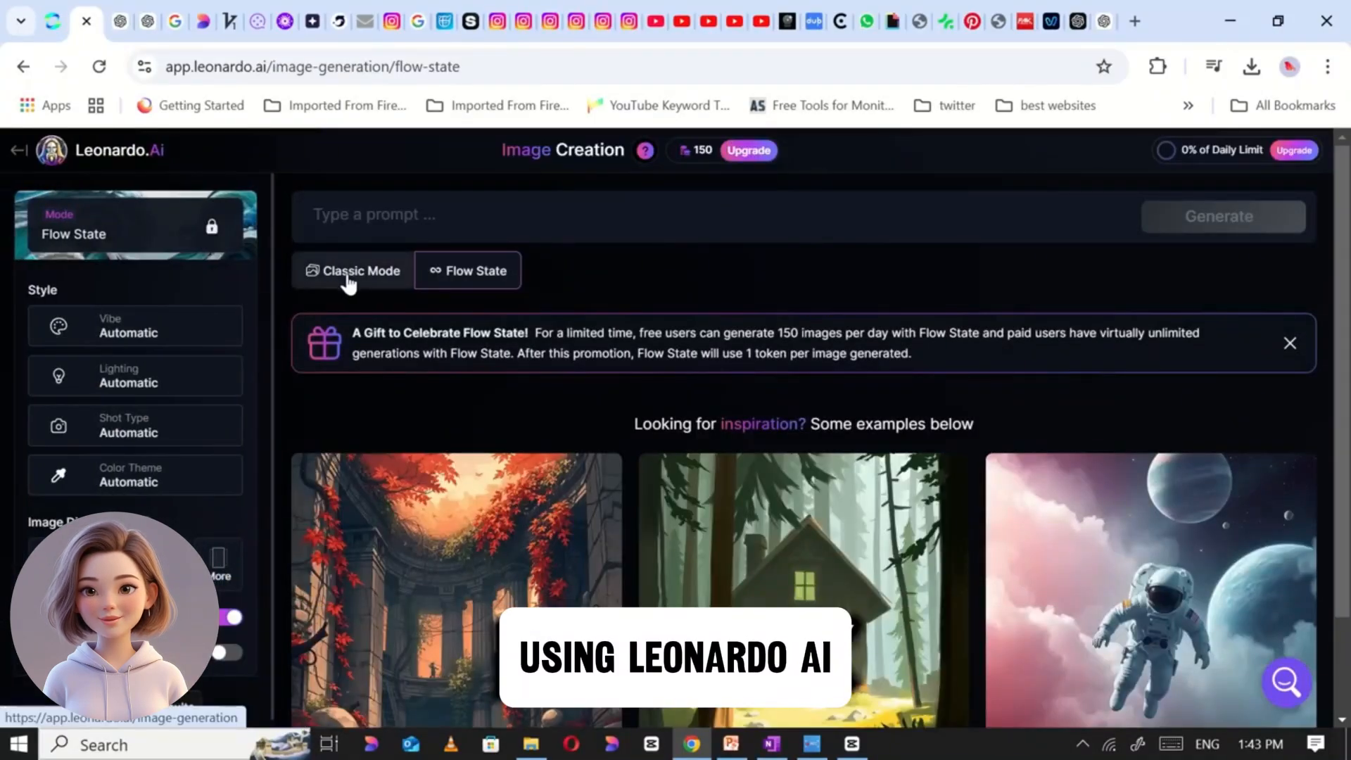
pyautogui.click(348, 277)
pyautogui.click(151, 236)
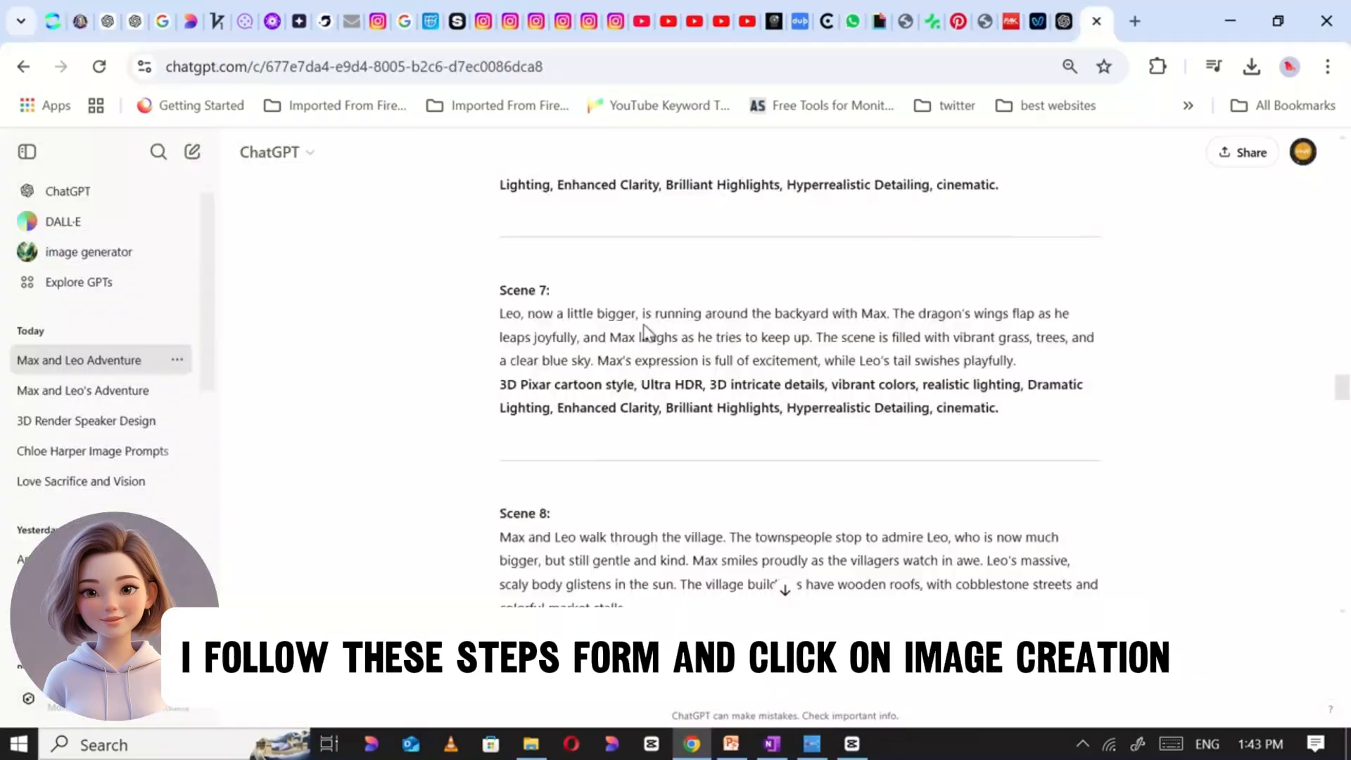
# Copy the Scene 1 image prompt from ChatGPT into Leonardo.Ai's prompt and generate the images.
pyautogui.scroll(10, 643, 335)
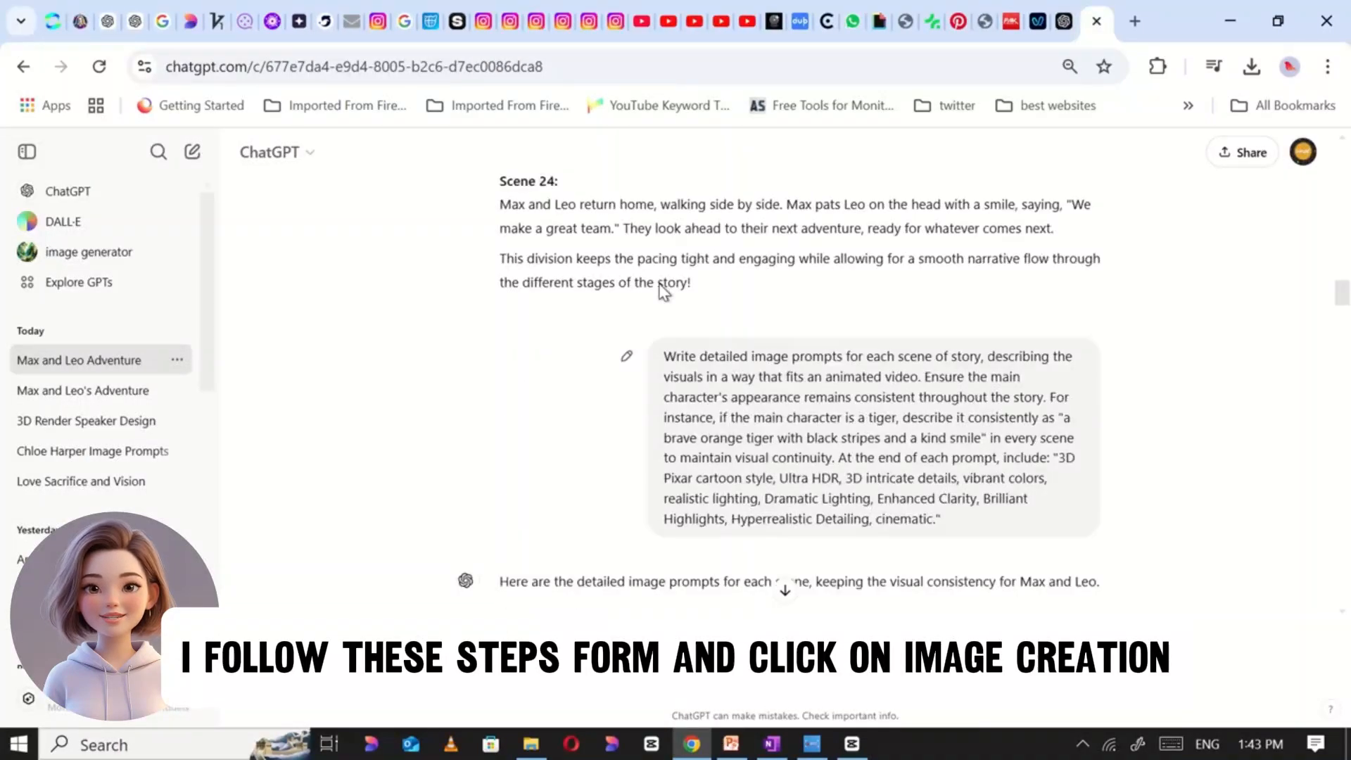
pyautogui.scroll(-3, 558, 370)
pyautogui.moveTo(501, 347); pyautogui.dragTo(810, 502)
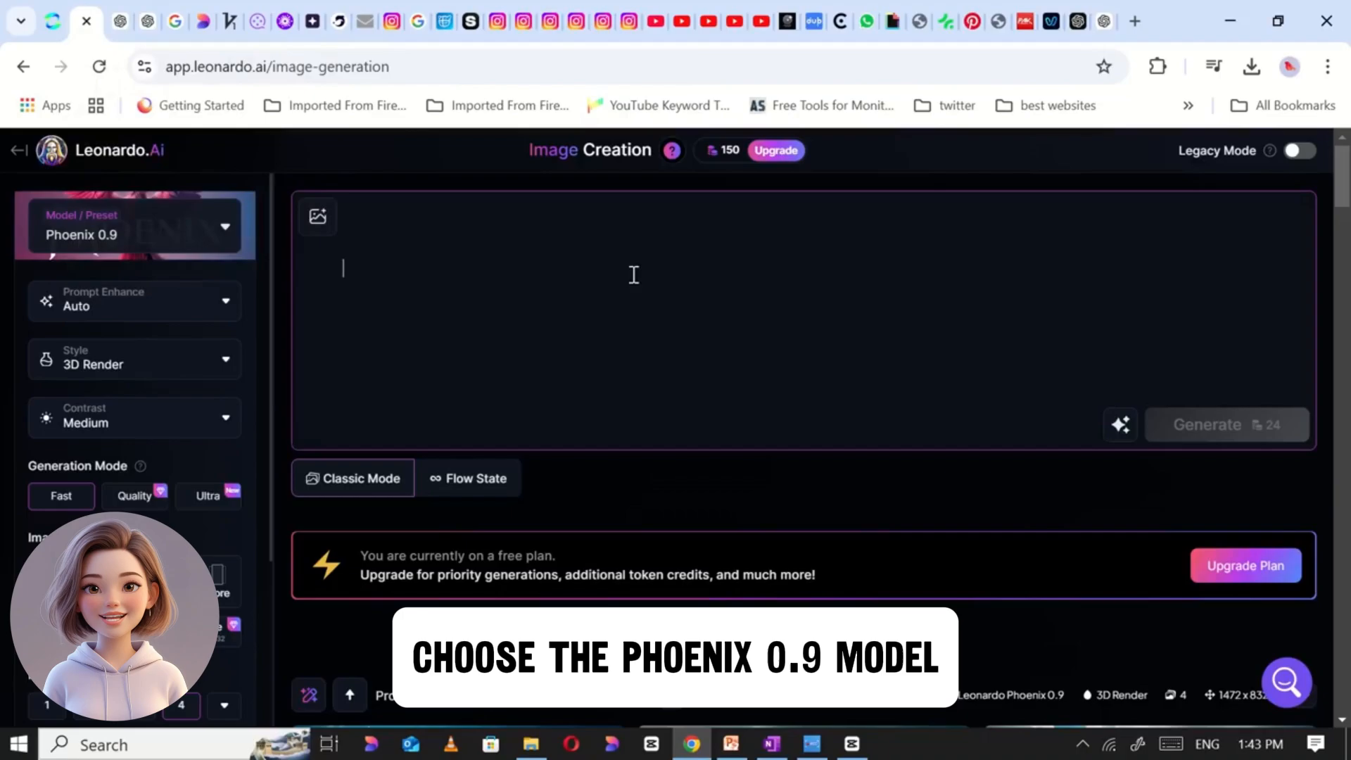
pyautogui.write('Scene 1: Max, an adventurous boy with short, messy brown hair and a tan complexion, wearing a faded t-shirt, cargo shorts, and sturdy sneakers, is walking through a lush forest. The sunlight filters through the trees, casting warm rays on the forest floor. He looks down, noticing a glowing small dragon egg nestled among the leaves. The egg emits a soft, magical light, contrasting against the surrounding greenery. Max’s expression is one of surprise and curiosity. 3D Pixar cartoon style, Ultra HDR, 3D intricate details, vibrant colors, realistic lighting, Dramatic Lighting, Enhanced Clarity, Brilliant Highlights, Hyperrealistic Detailing, cinematic.')
pyautogui.scroll(-5, 470, 573)
pyautogui.click(1228, 331)
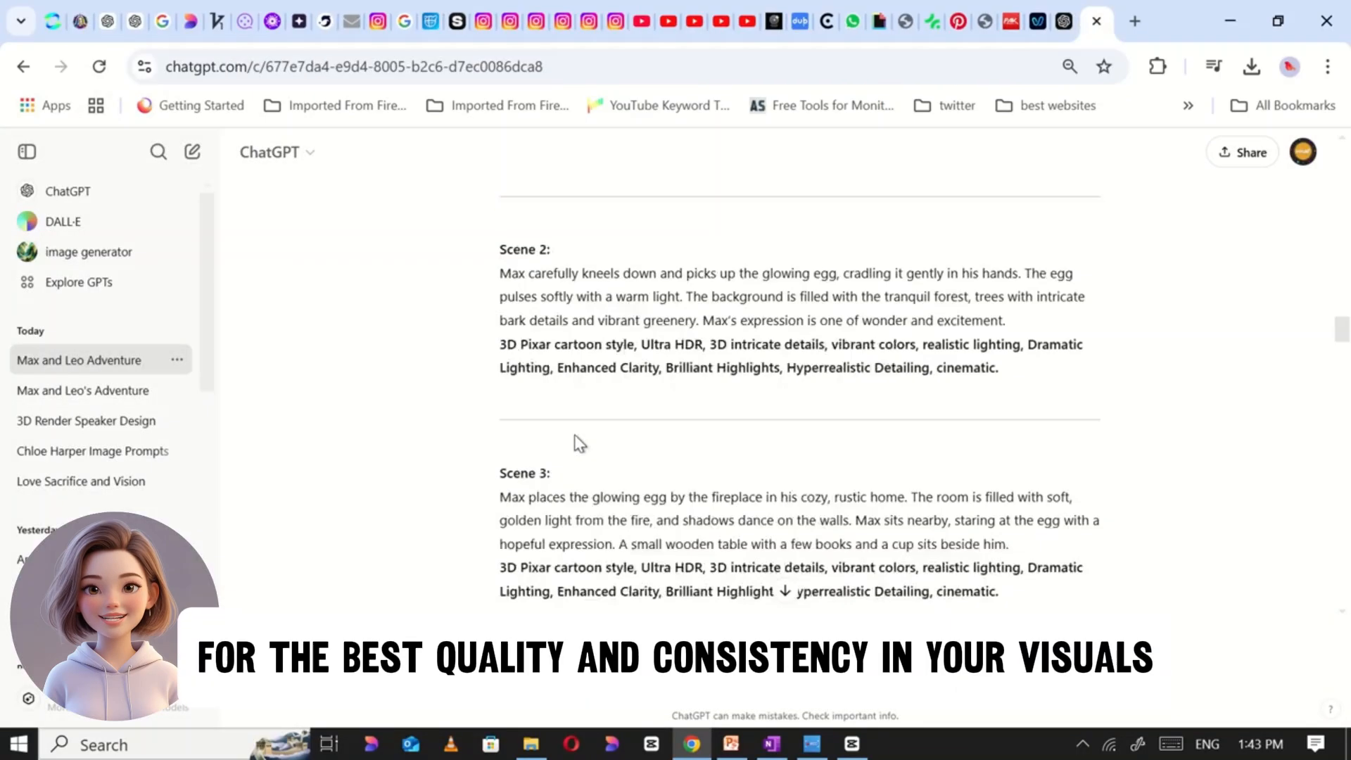
# Copy the Scene 2 image prompt from ChatGPT and replace the Scene 1 text in Leonardo.Ai's prompt with it.
pyautogui.scroll(-1, 575, 443)
pyautogui.moveTo(499, 197); pyautogui.dragTo(800, 316)
pyautogui.click(79, 10)
pyautogui.tripleClick(554, 274)
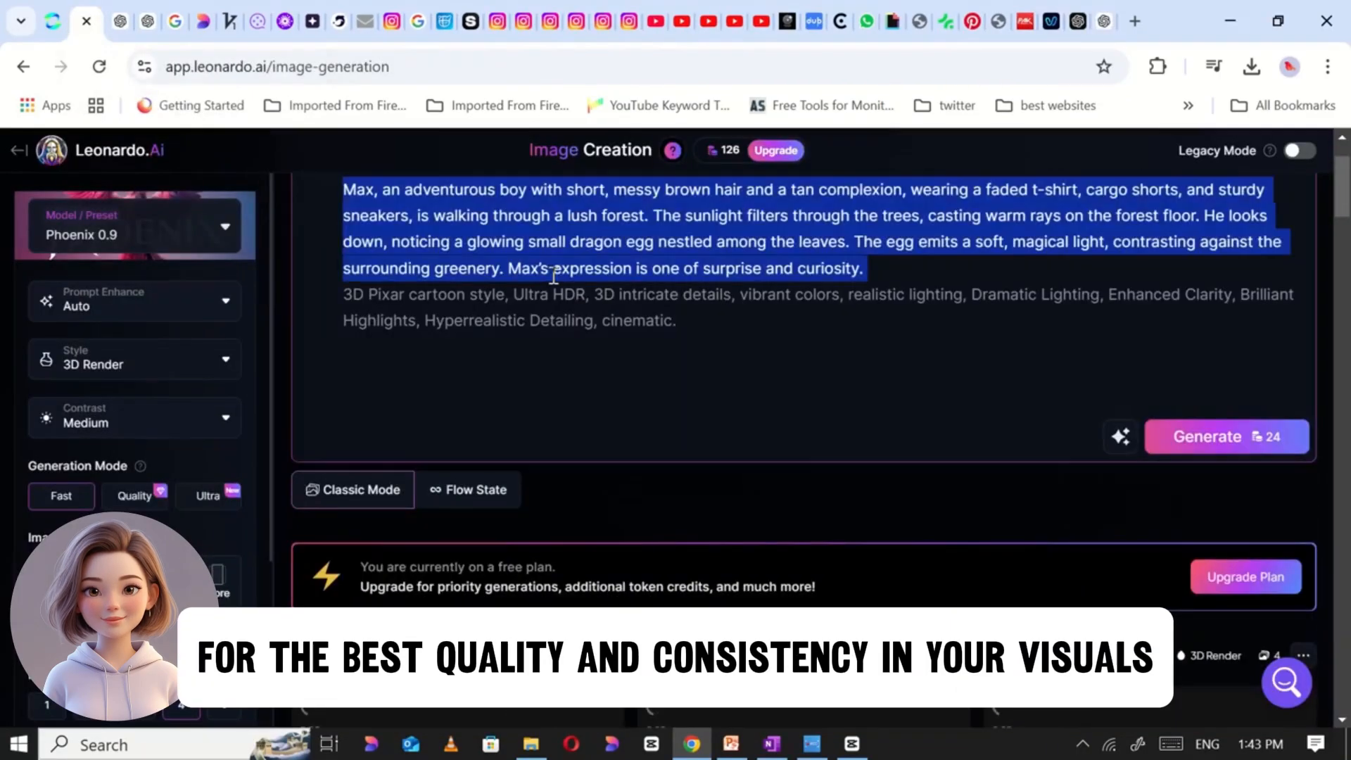
pyautogui.write('Scene 2: Max carefully kneels down and picks up the glowing egg, cradling it gently in his hands. The egg pulses softly with a warm light. The background is filled with the tranquil forest, trees with intricate bark details and vibrant greenery. Max’s expression is one of wonder and excitement.')
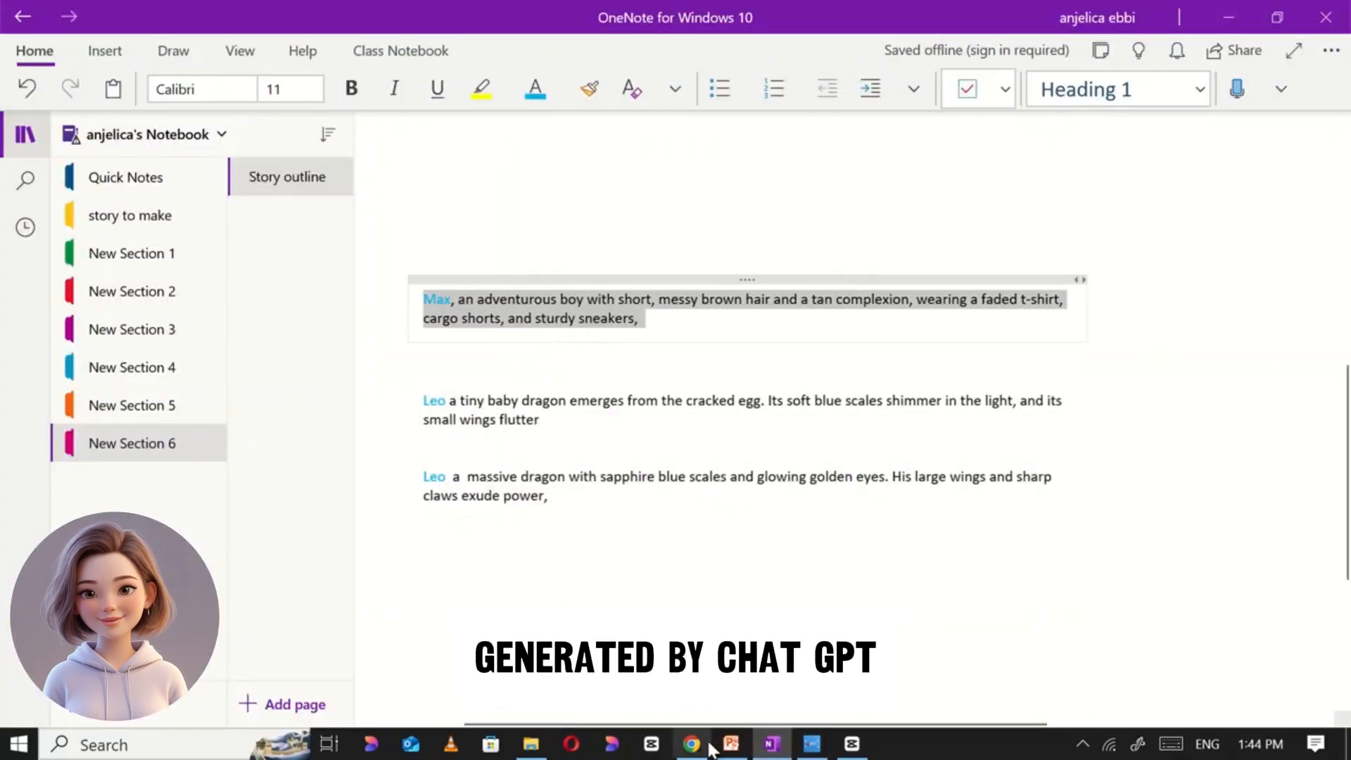
# Return from OneNote to Leonardo.Ai and replace Max's name in the Scene 2 prompt with his copied character description.
pyautogui.click(693, 744)
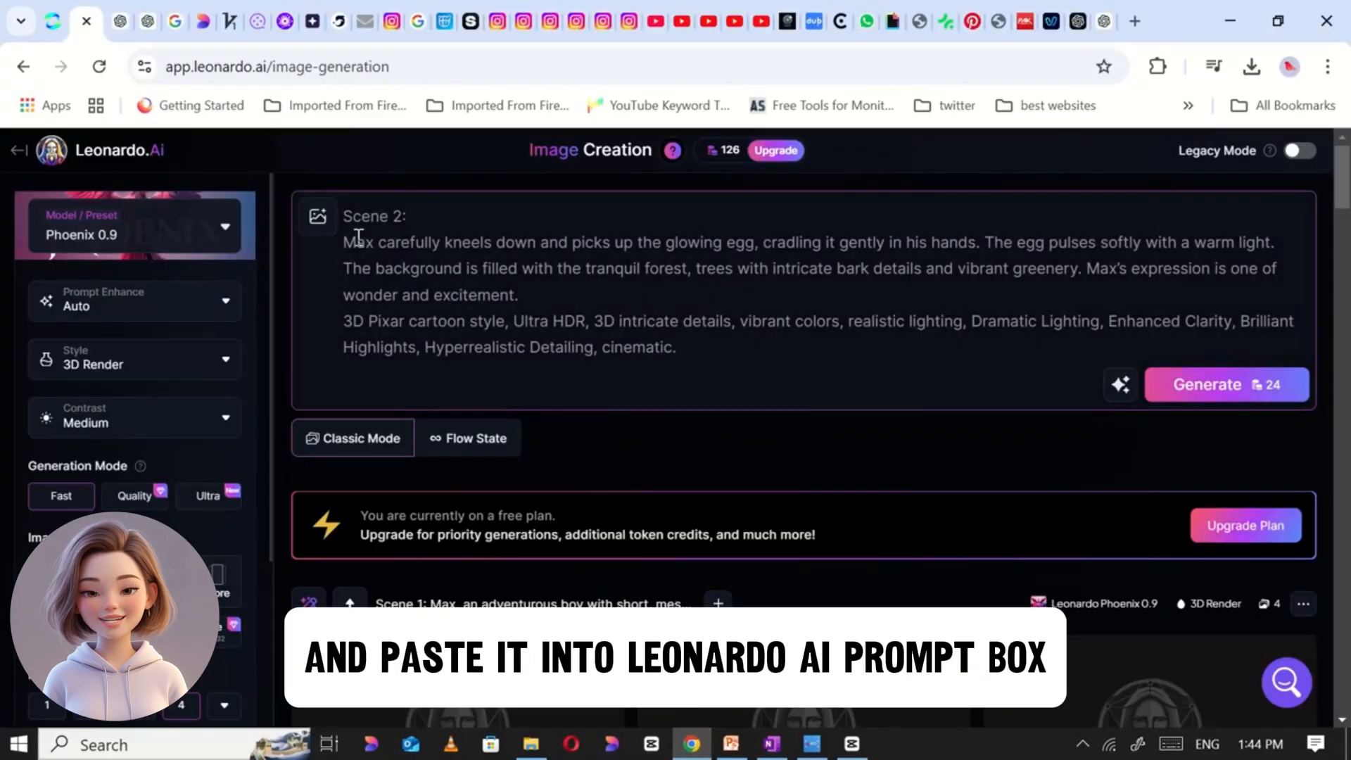
pyautogui.rightClick(357, 242)
pyautogui.click(422, 401)
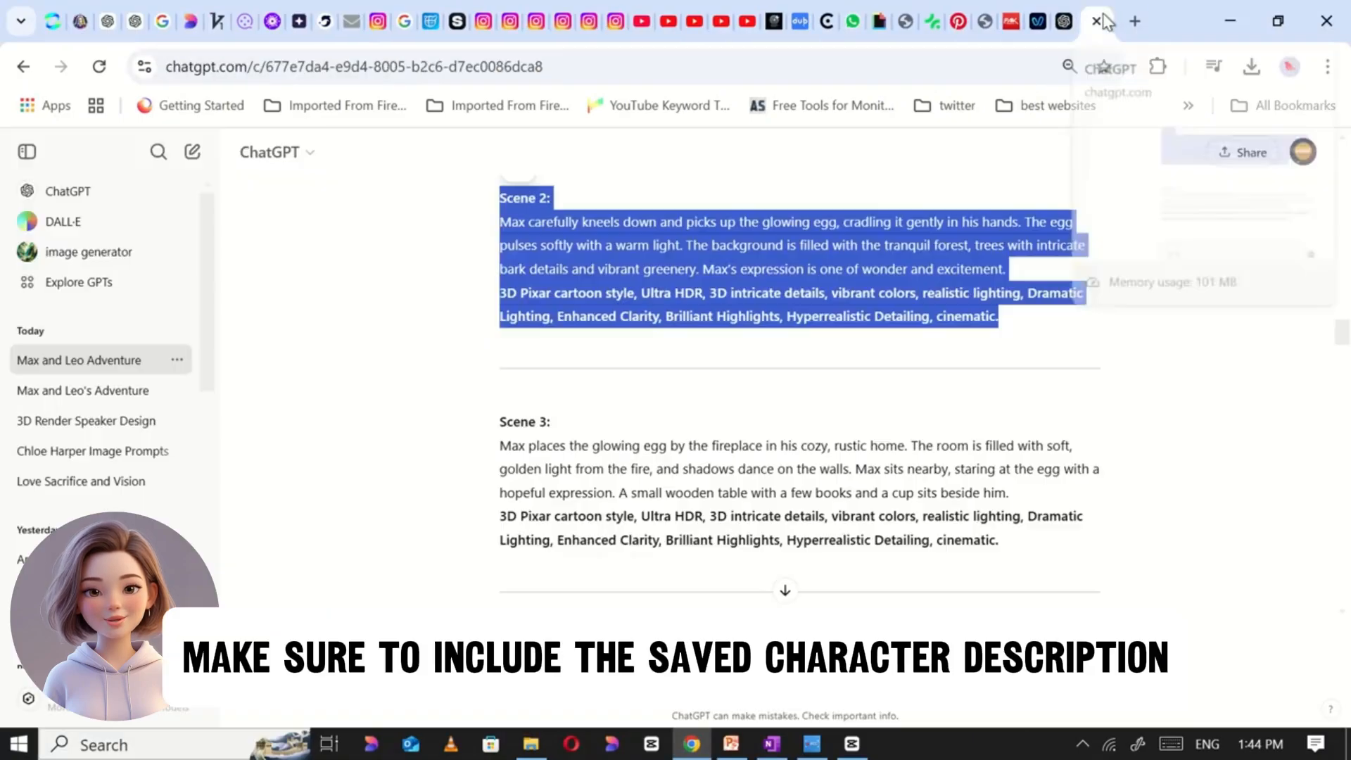
# Copy the Scene 3 image prompt from ChatGPT and replace Leonardo.Ai's current prompt with it.
pyautogui.scroll(-2, 711, 386)
pyautogui.moveTo(502, 320); pyautogui.dragTo(902, 410)
pyautogui.hotkey('ctrl', 'c')
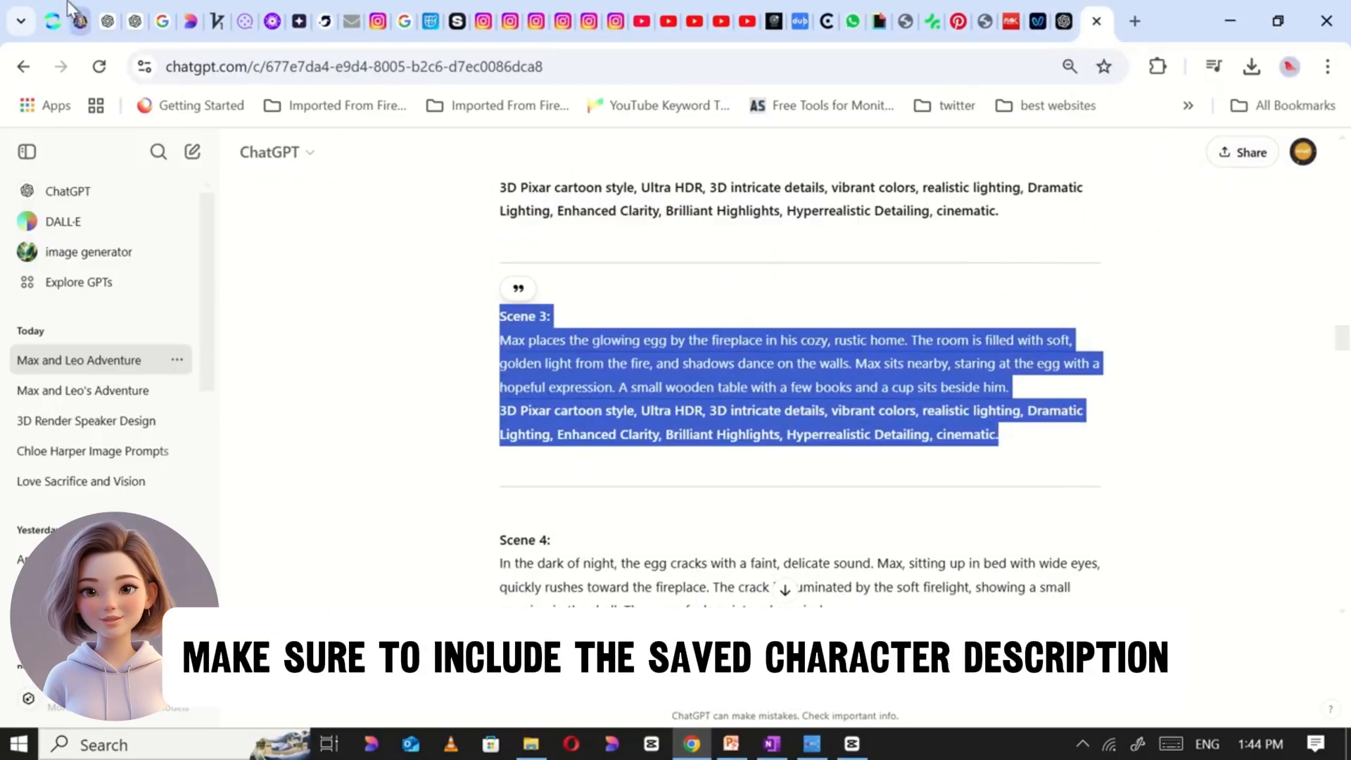
pyautogui.click(74, 16)
pyautogui.click(547, 304)
pyautogui.hotkey('ctrl', 'a')
pyautogui.hotkey('ctrl', 'v')
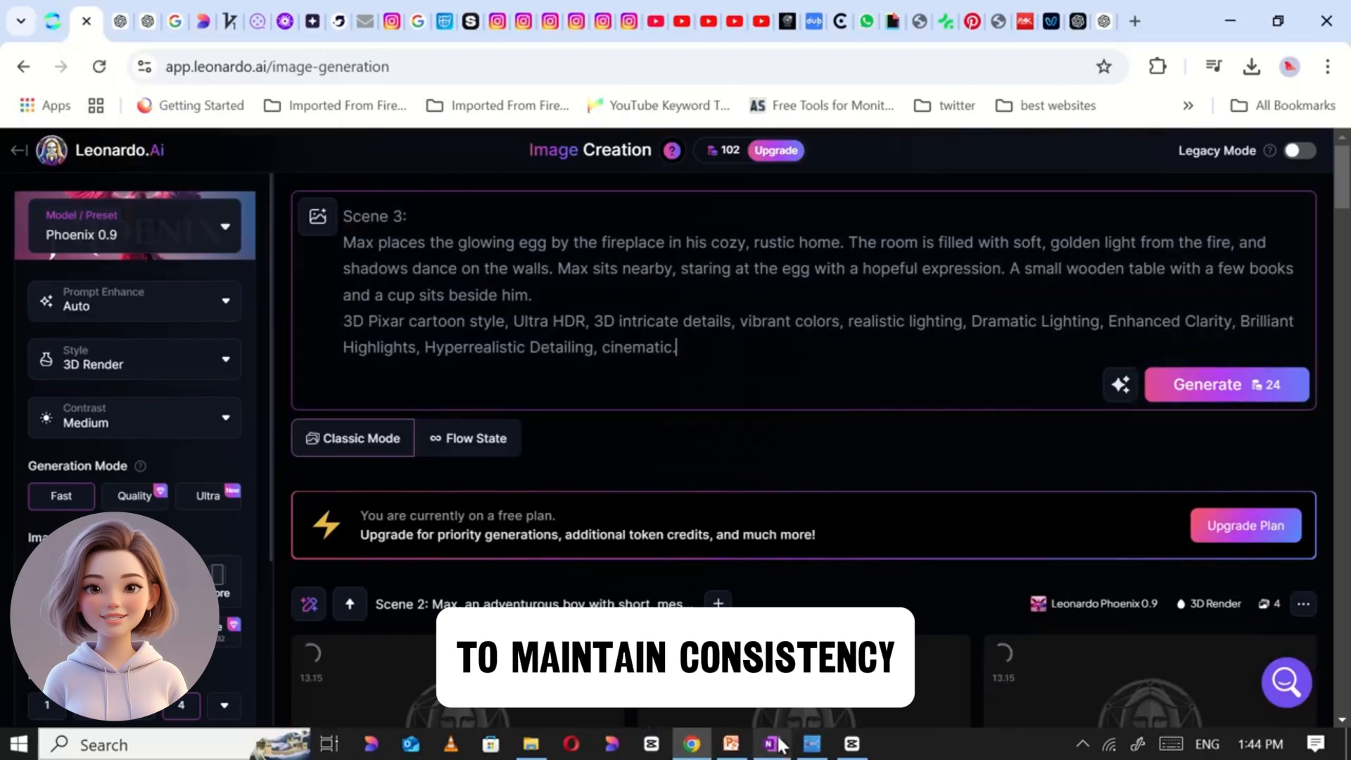
# Replace Max's name in the Scene 3 prompt with his saved description from OneNote and generate the images.
pyautogui.click(774, 743)
pyautogui.click(691, 743)
pyautogui.doubleClick(356, 242)
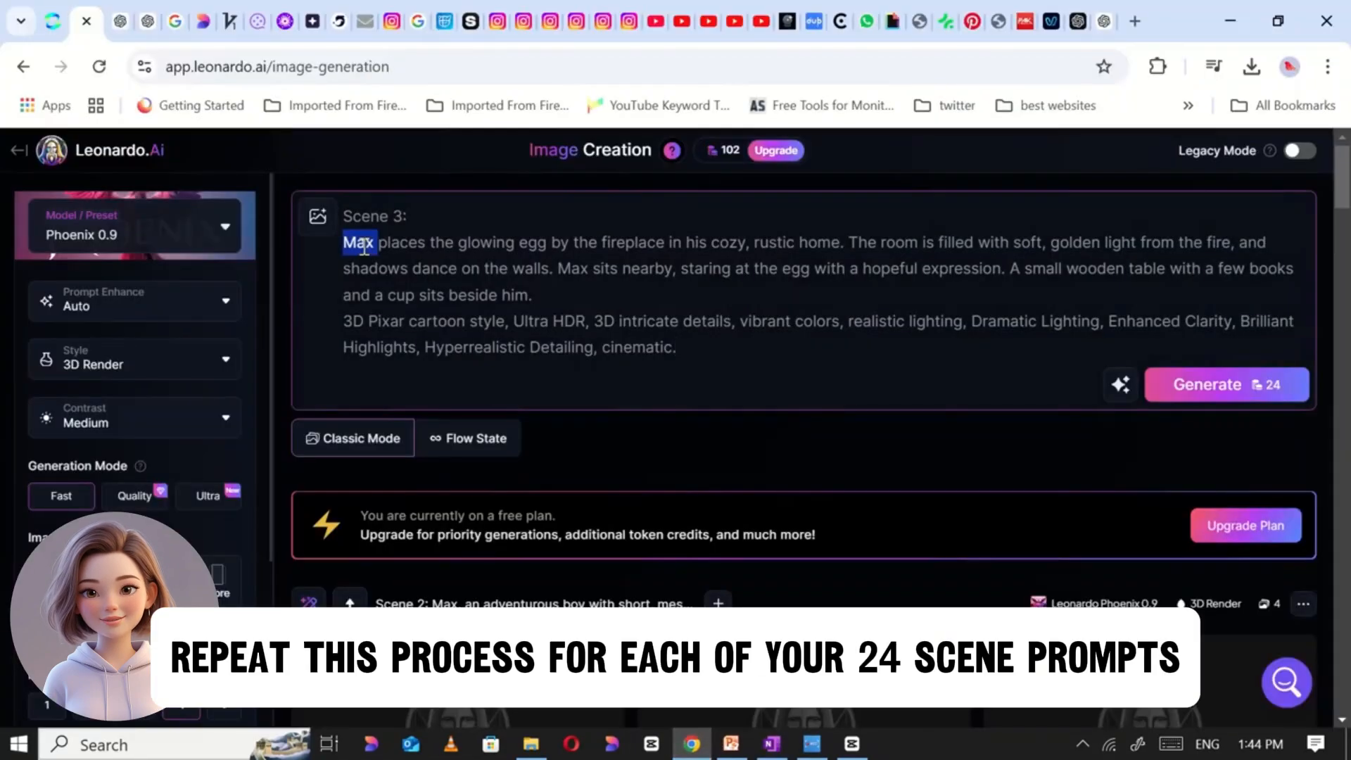
pyautogui.write('Max, an adventurous boy with short, messy brown hair and a tan complexion, wearing a faded t-shirt, cargo shorts, and sturdy sneakers,')
pyautogui.click(1181, 441)
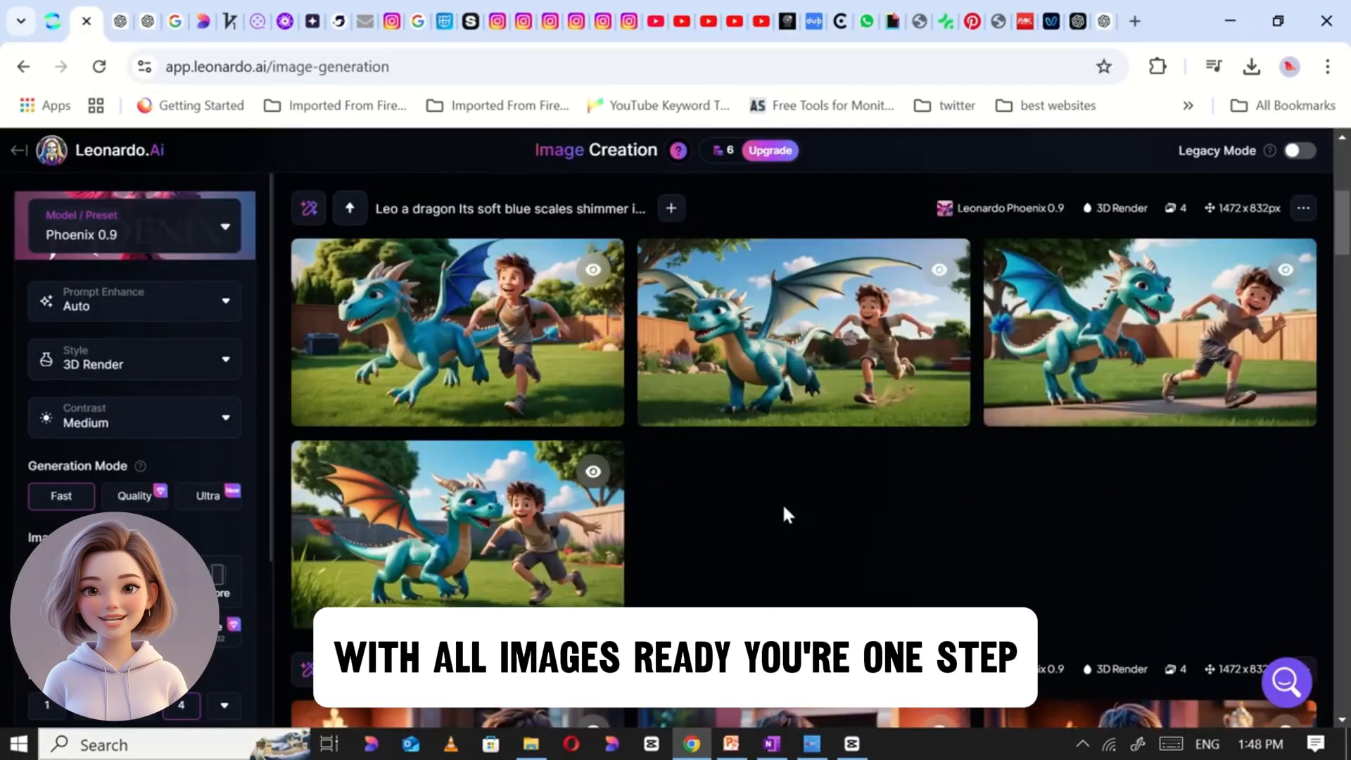
# Look through the generated Max and Leo scene images in Leonardo.Ai.
pyautogui.scroll(2, 784, 513)
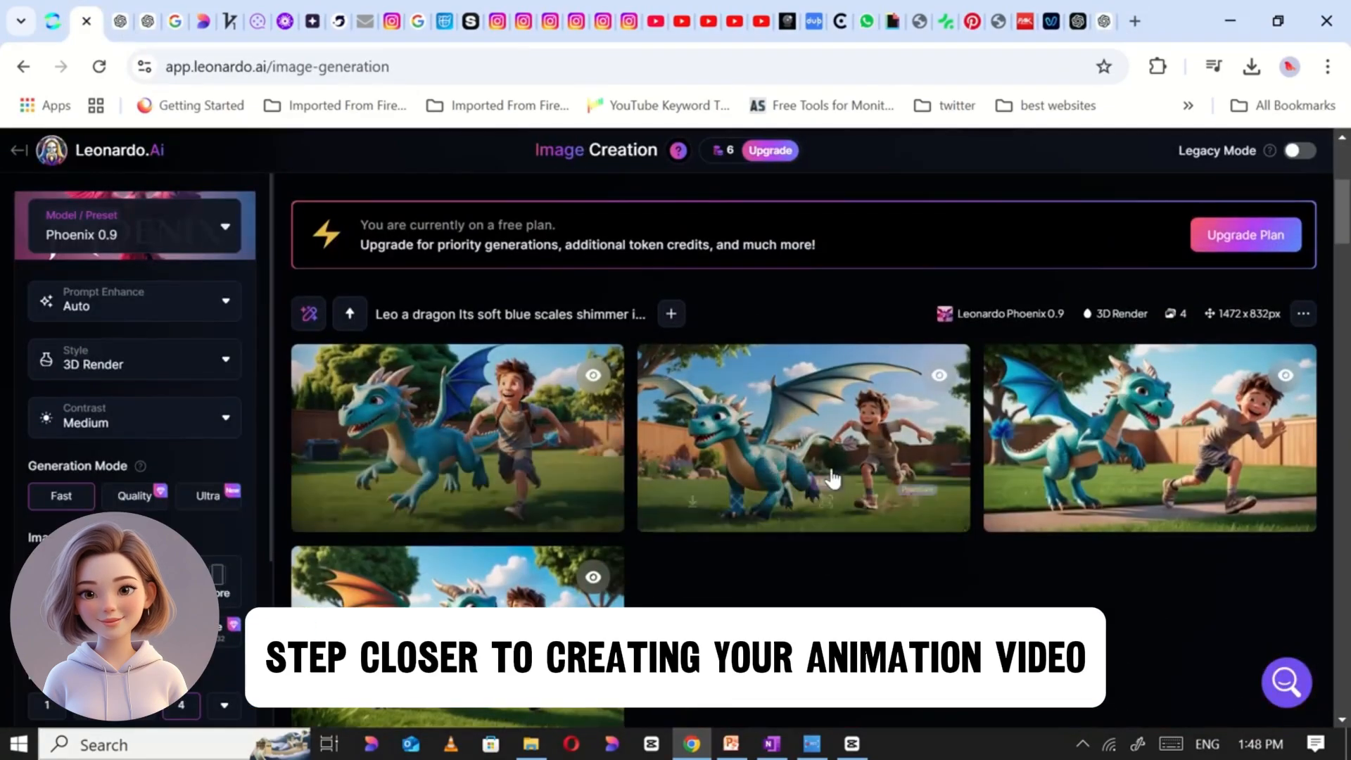
pyautogui.scroll(-3, 744, 352)
pyautogui.scroll(2, 735, 324)
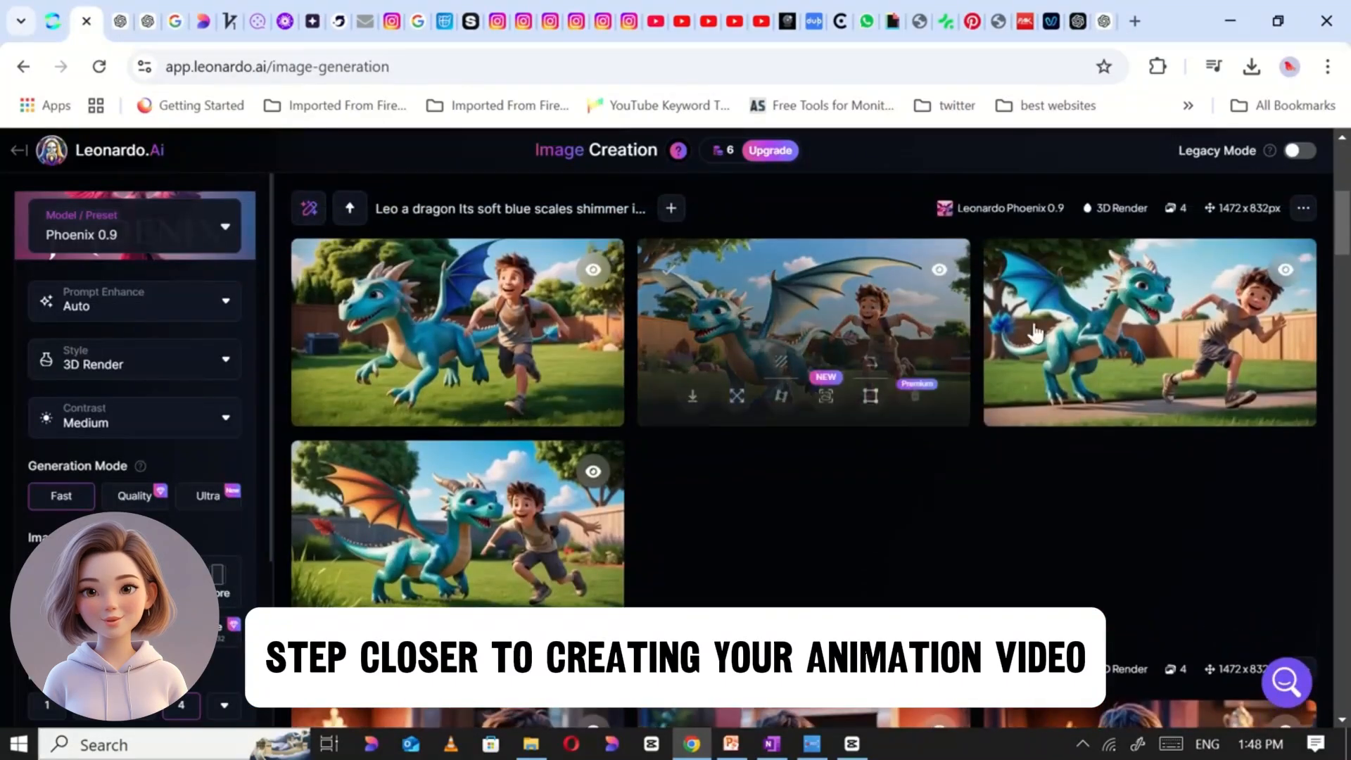
pyautogui.scroll(-10, 794, 445)
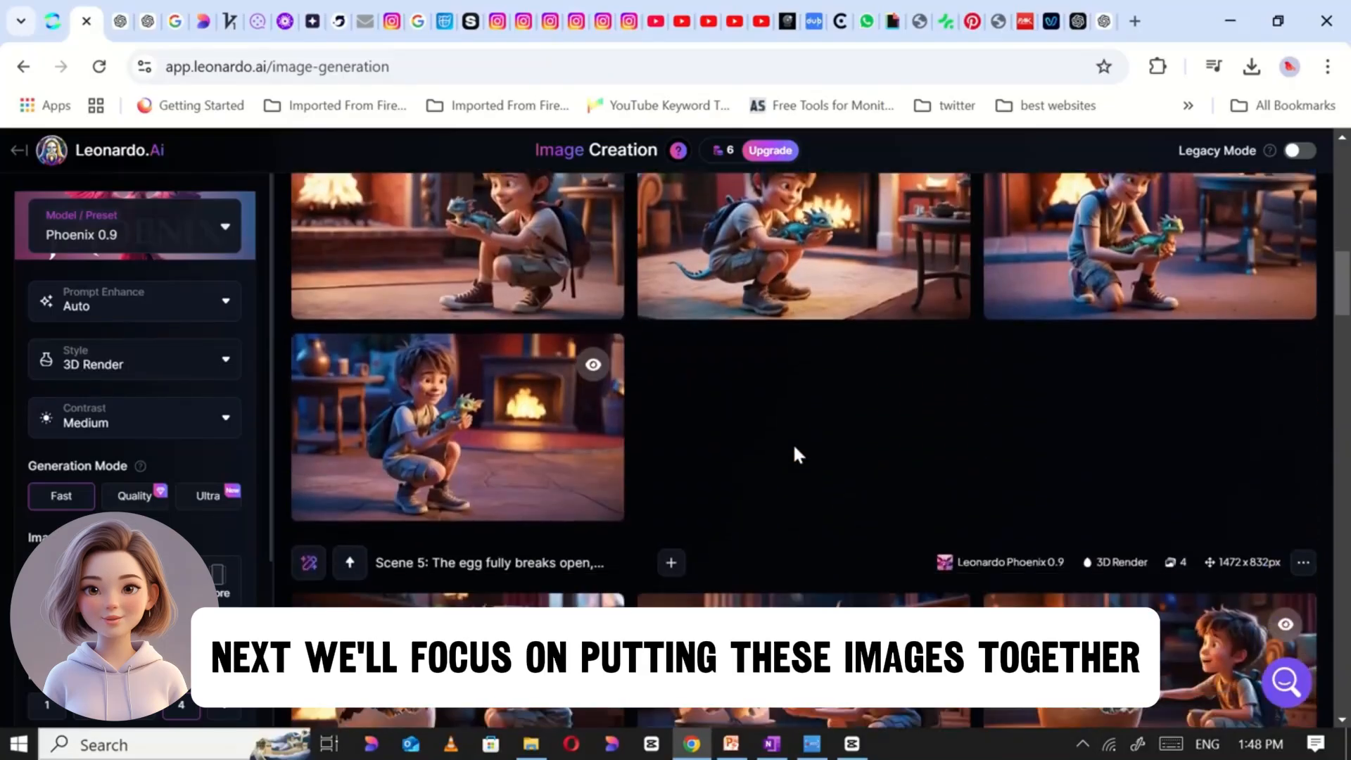
pyautogui.scroll(-15, 793, 447)
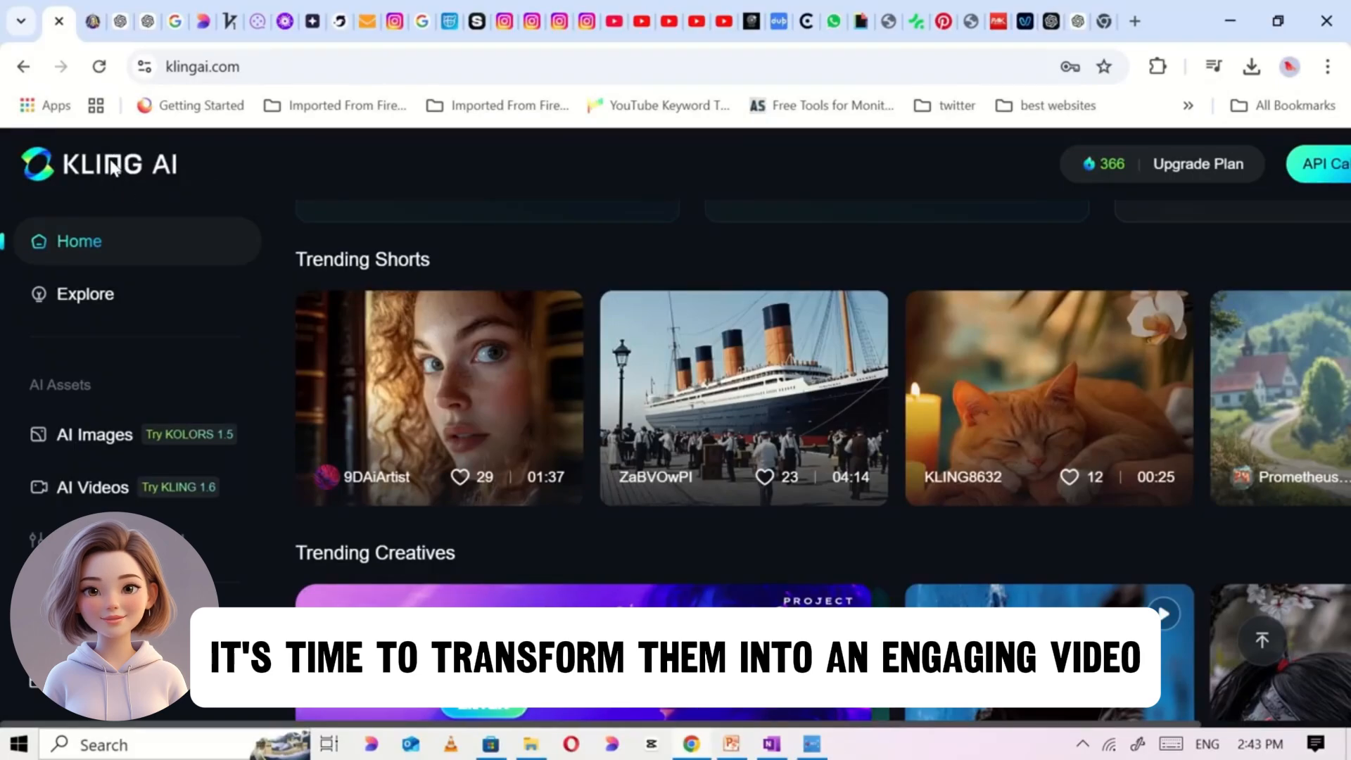
# Open AI Videos in Kling AI and upload the image of the boy on the forest path as the start frame.
pyautogui.click(73, 492)
pyautogui.scroll(-3, 205, 420)
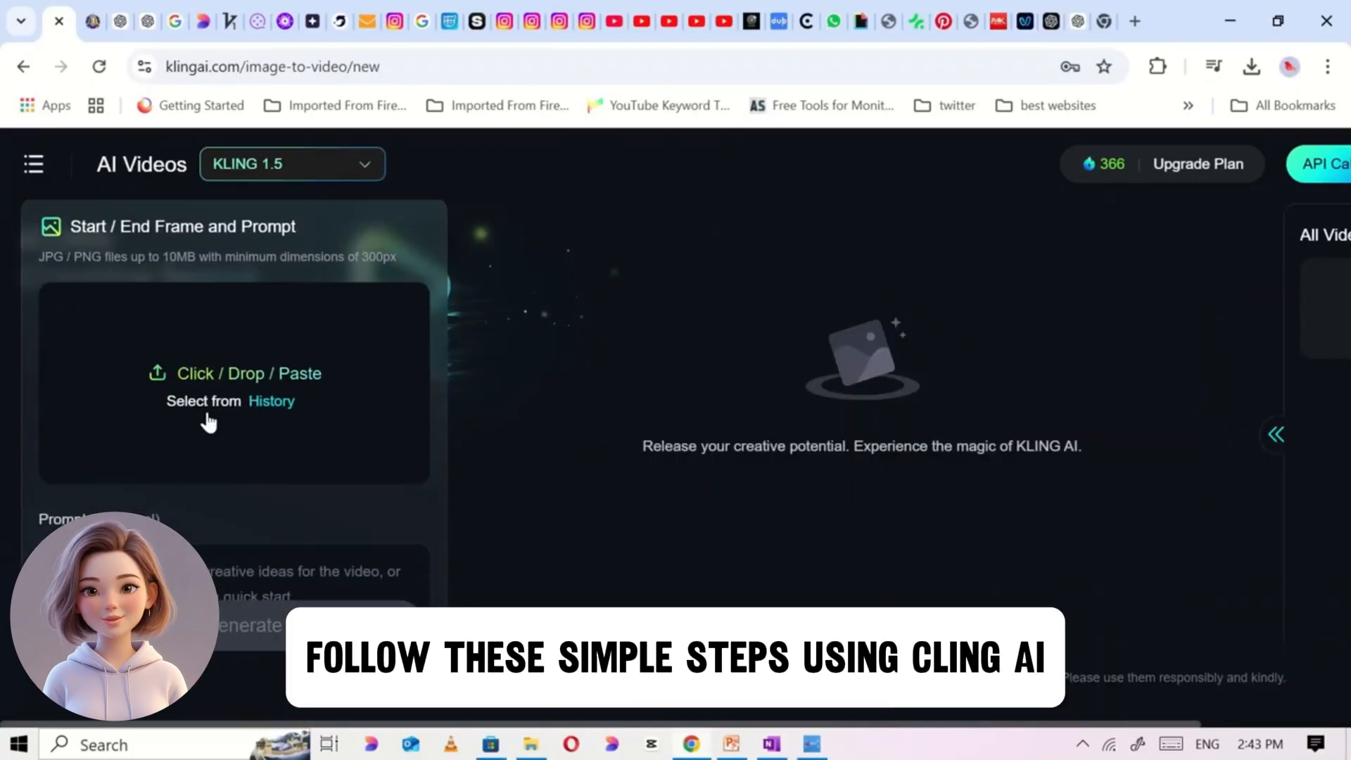
pyautogui.click(286, 327)
pyautogui.doubleClick(541, 337)
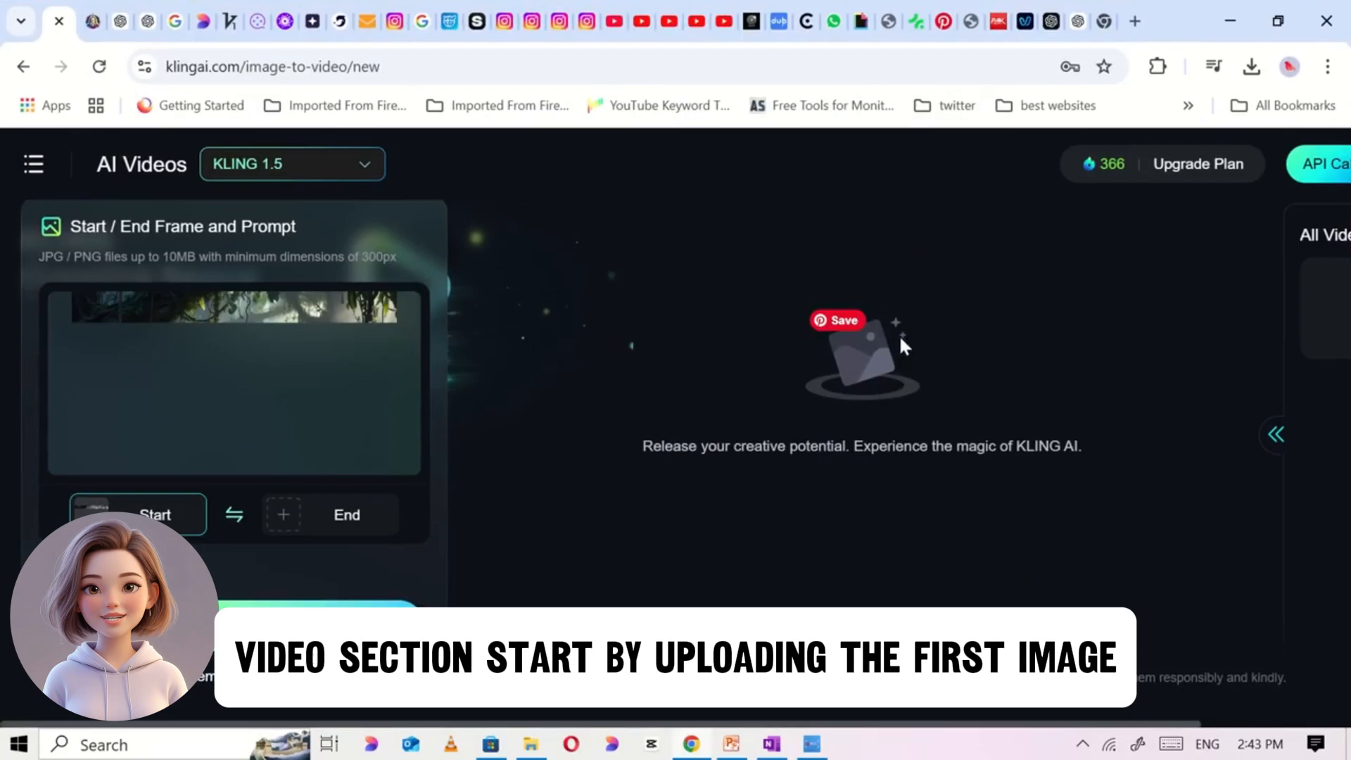
pyautogui.scroll(-1, 286, 378)
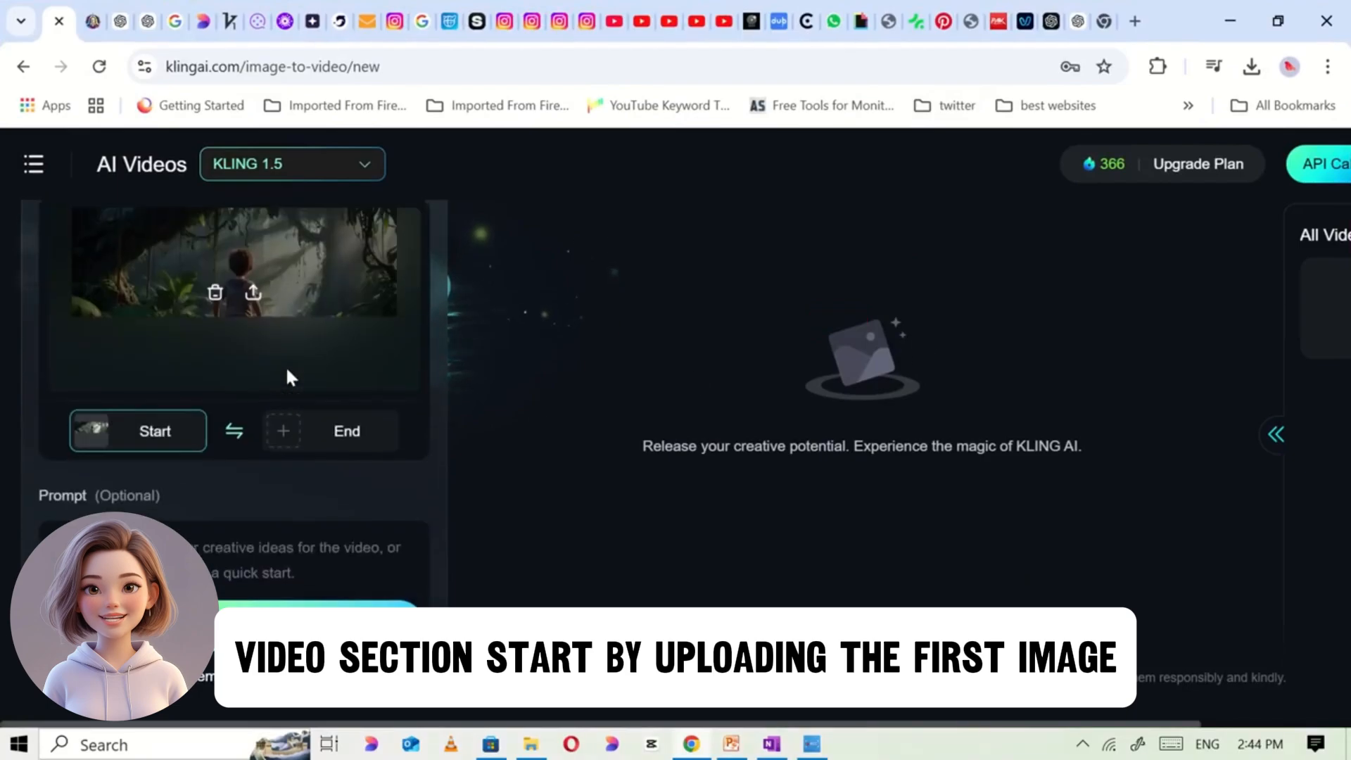
pyautogui.scroll(1, 287, 377)
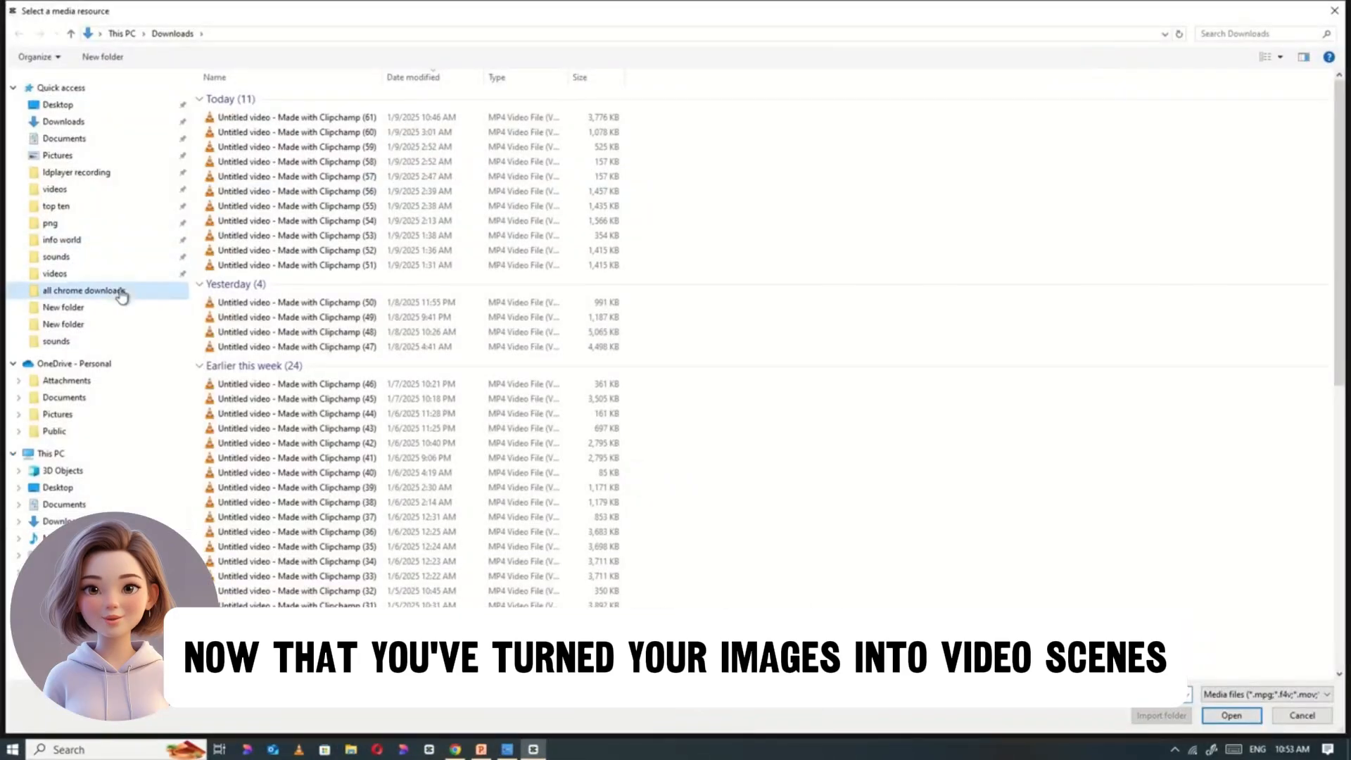
# Import the generated scene videos from the "all chrome downloads" folder into the CapCut project.
pyautogui.click(120, 293)
pyautogui.moveTo(345, 222); pyautogui.dragTo(1165, 480)
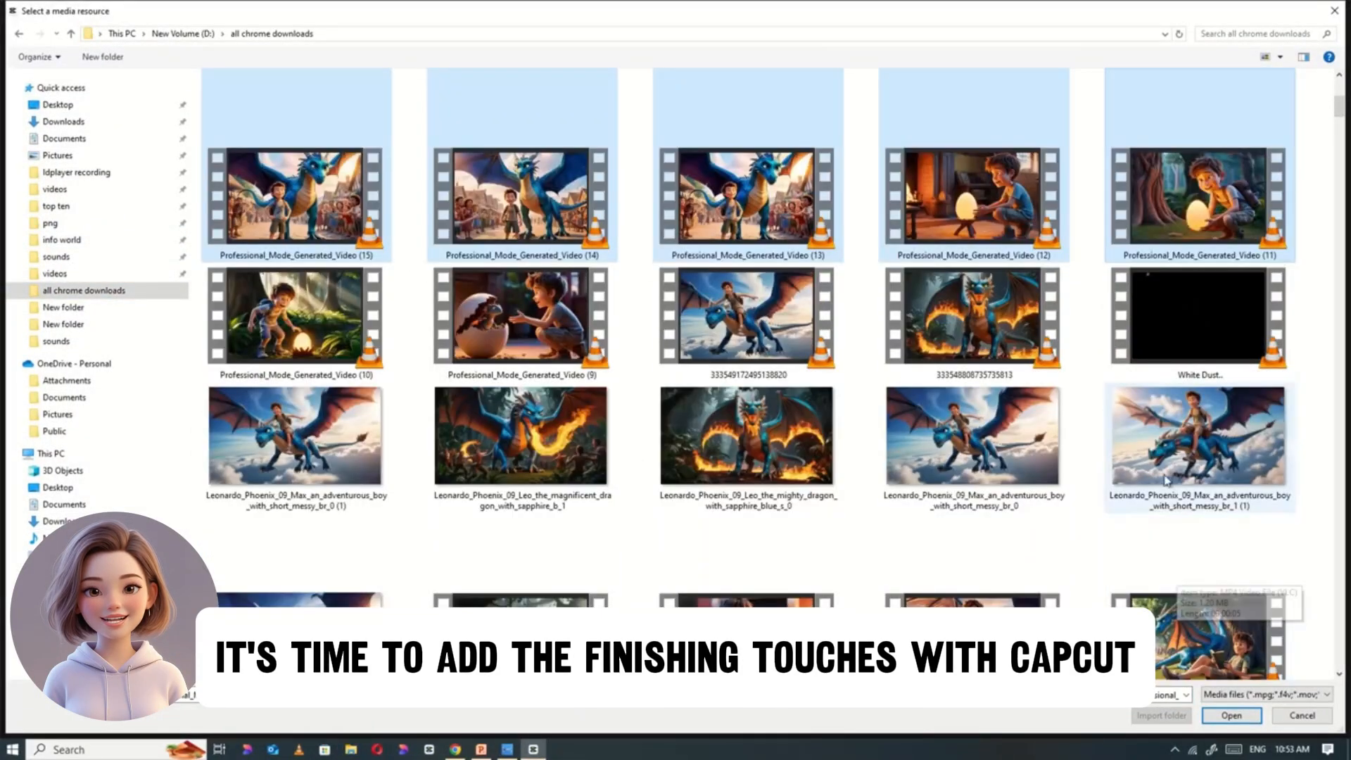
pyautogui.moveTo(538, 342); pyautogui.dragTo(1196, 535)
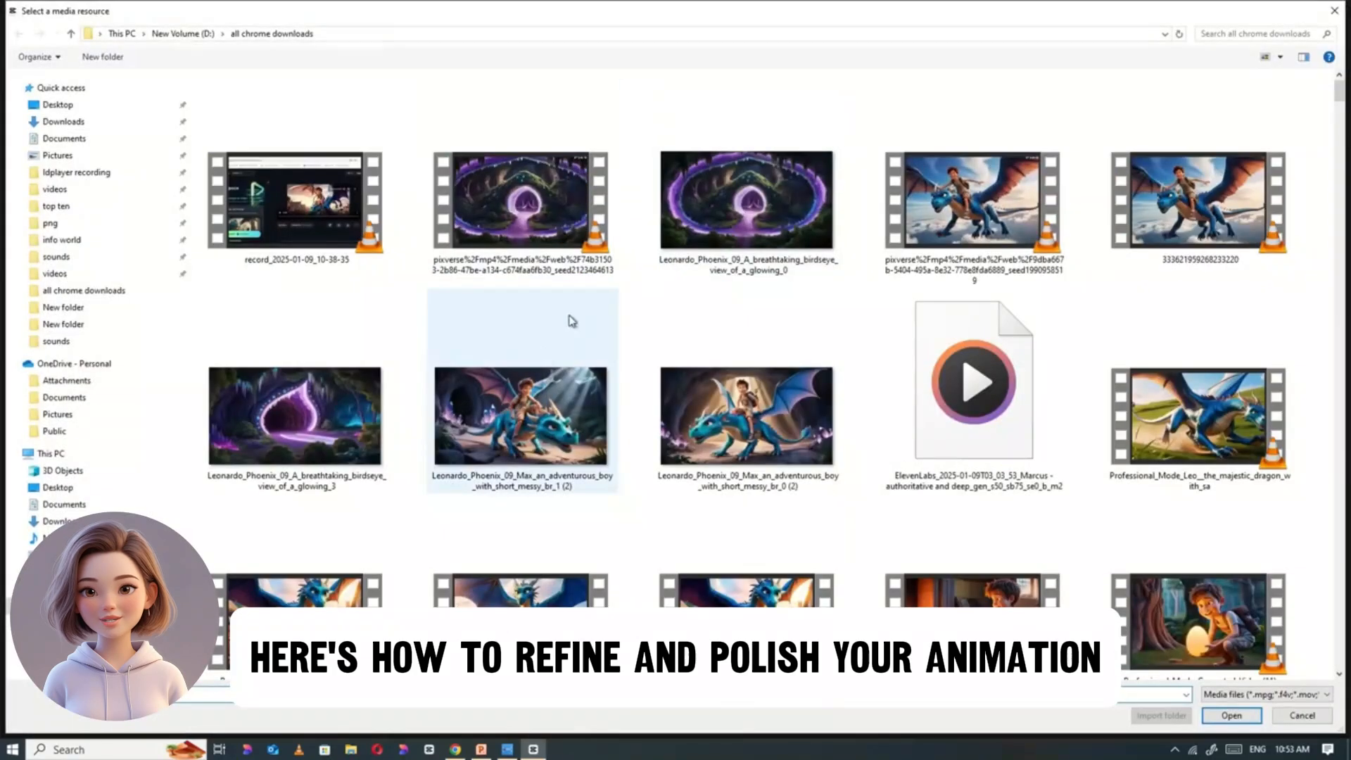
pyautogui.moveTo(568, 317); pyautogui.dragTo(735, 417)
pyautogui.moveTo(521, 582); pyautogui.dragTo(985, 352)
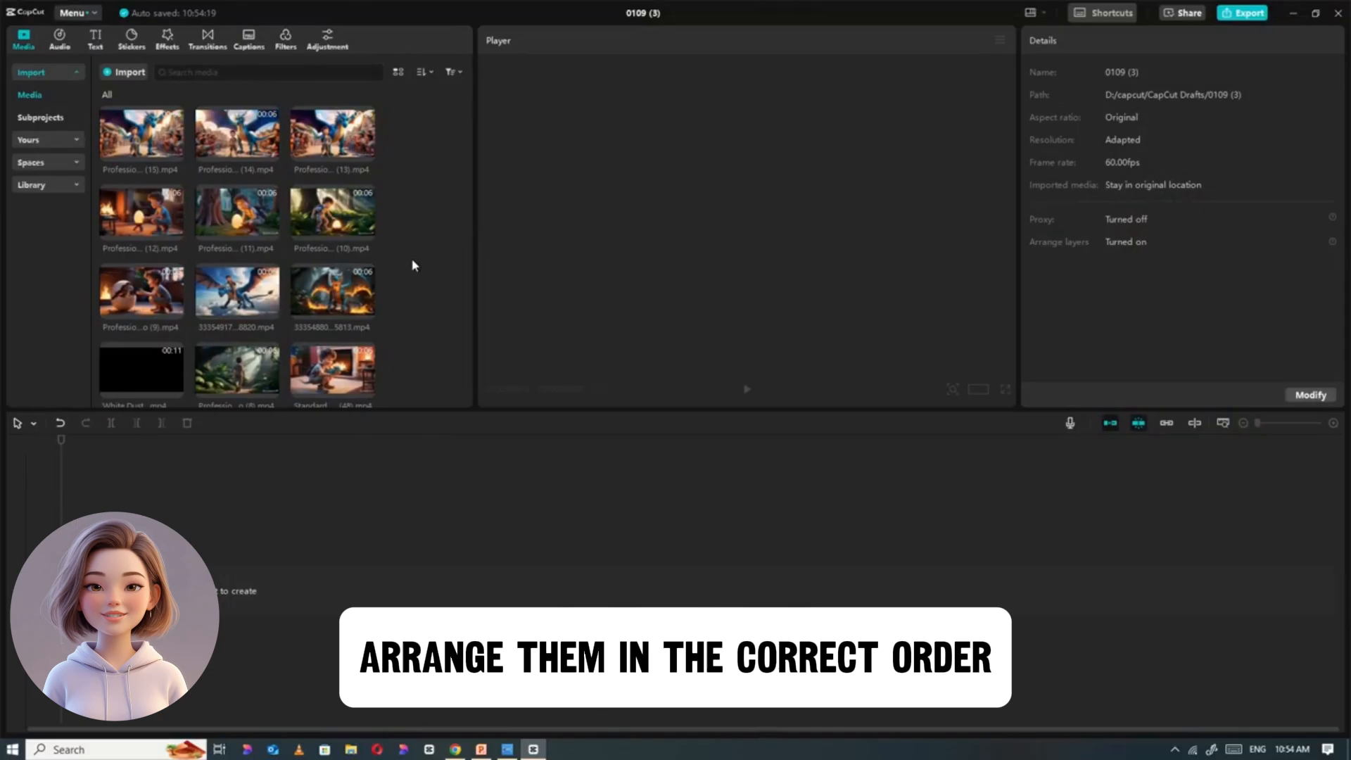
# Place the imported scene clips one after another on the timeline's main track and open the transitions collection.
pyautogui.moveTo(237, 307); pyautogui.dragTo(422, 537)
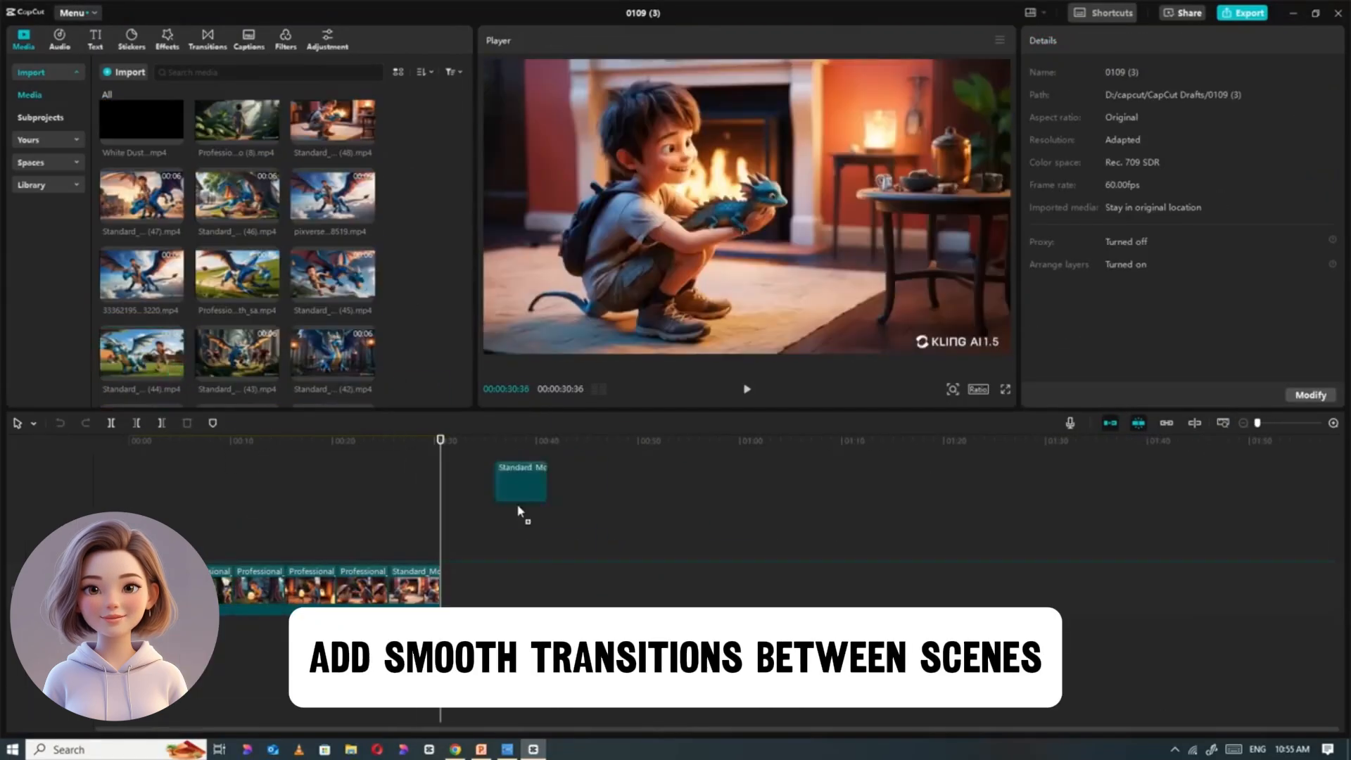
pyautogui.moveTo(524, 513); pyautogui.dragTo(450, 584)
pyautogui.scroll(-4, 284, 310)
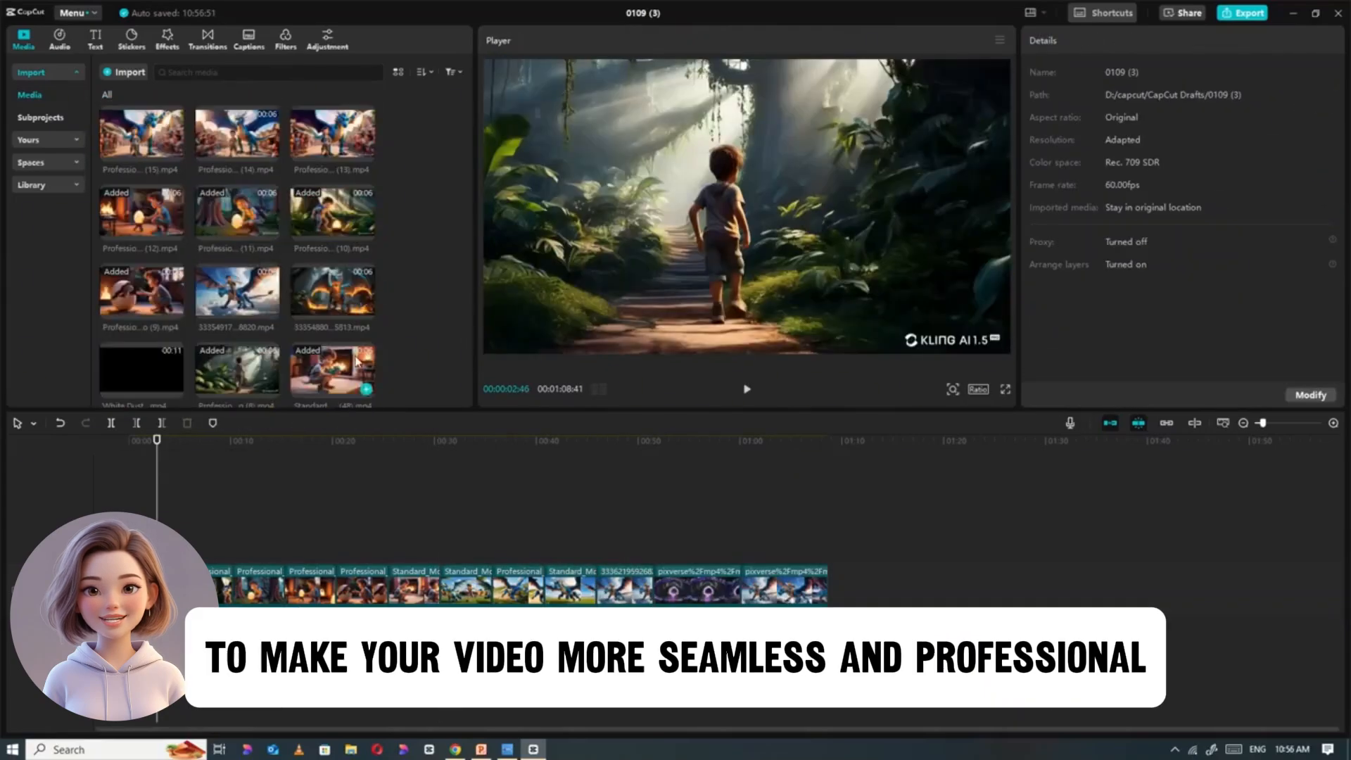
pyautogui.click(207, 39)
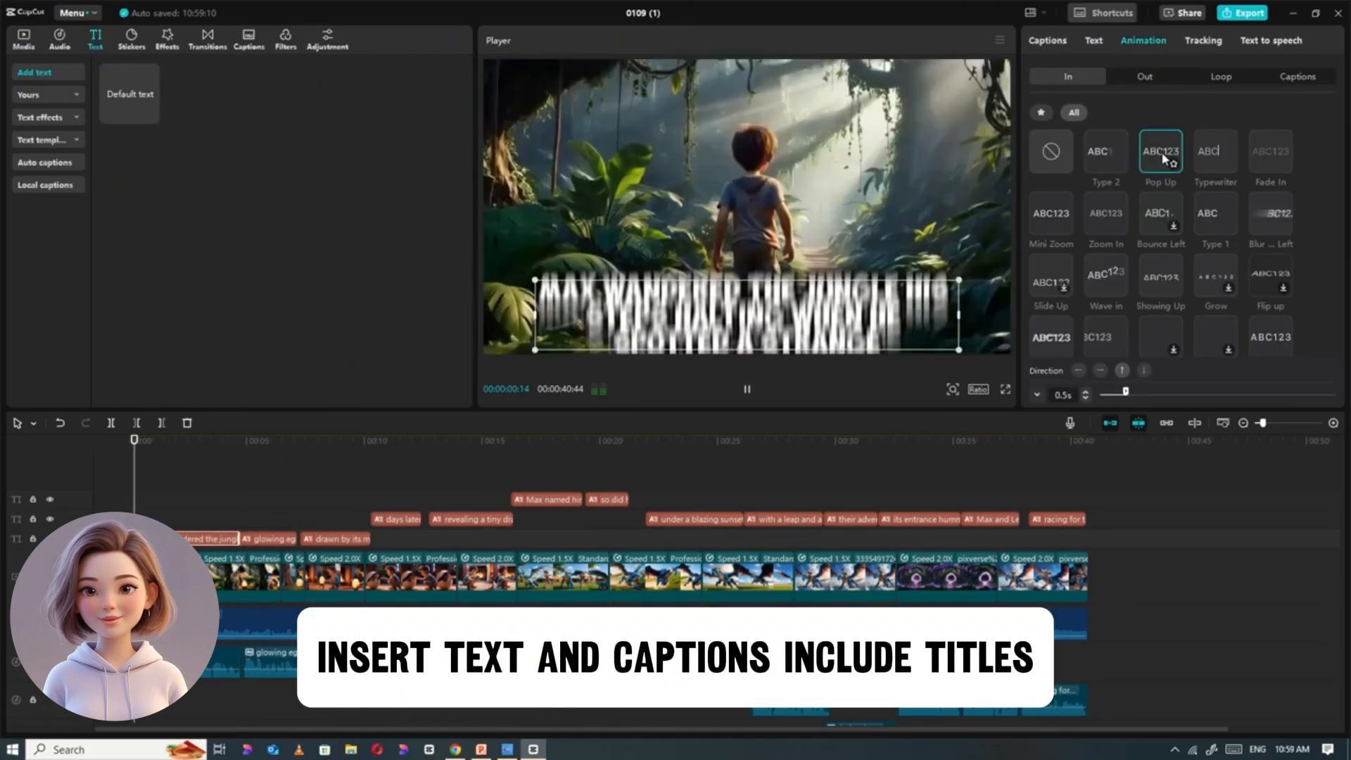
# Apply the Zoom In entrance animation to the opening caption.
pyautogui.click(1110, 224)
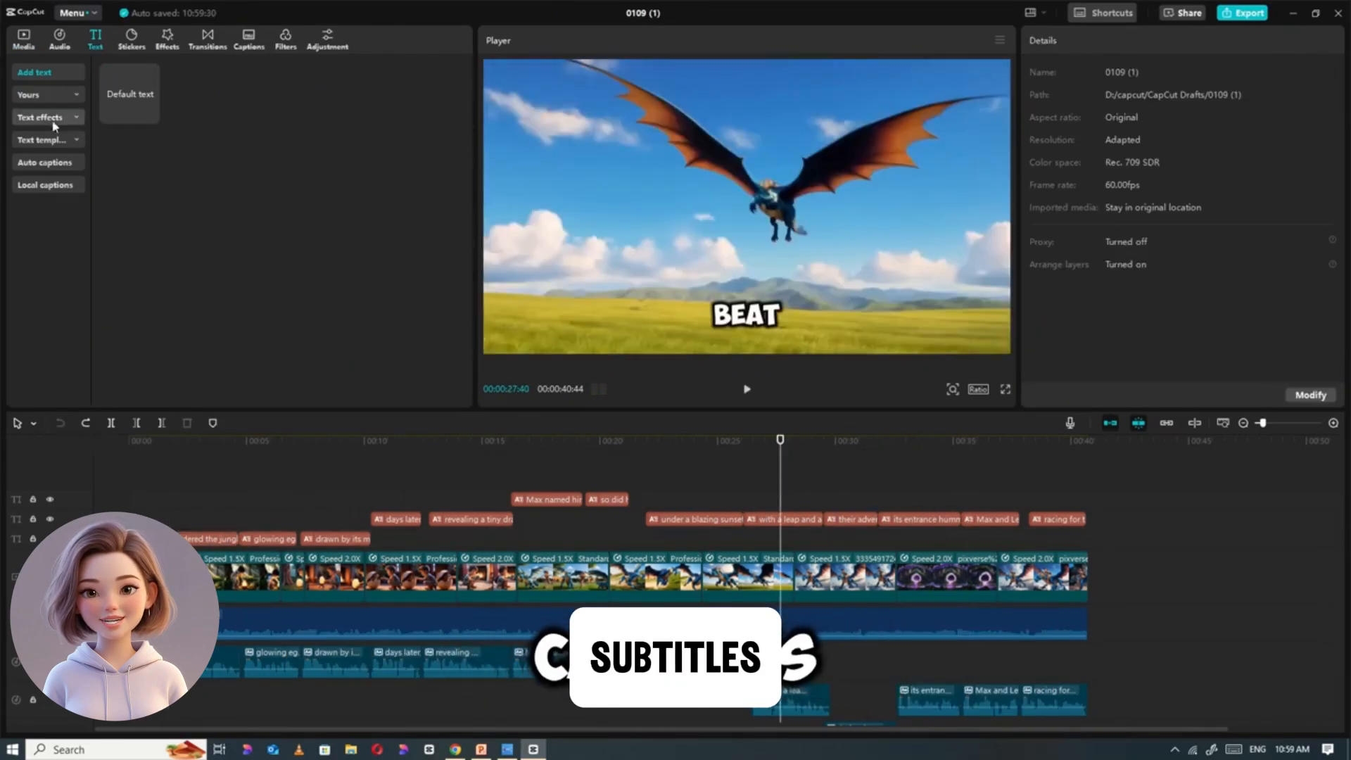
# Browse CapCut's text effects, text templates and transitions for the captioned video.
pyautogui.click(40, 117)
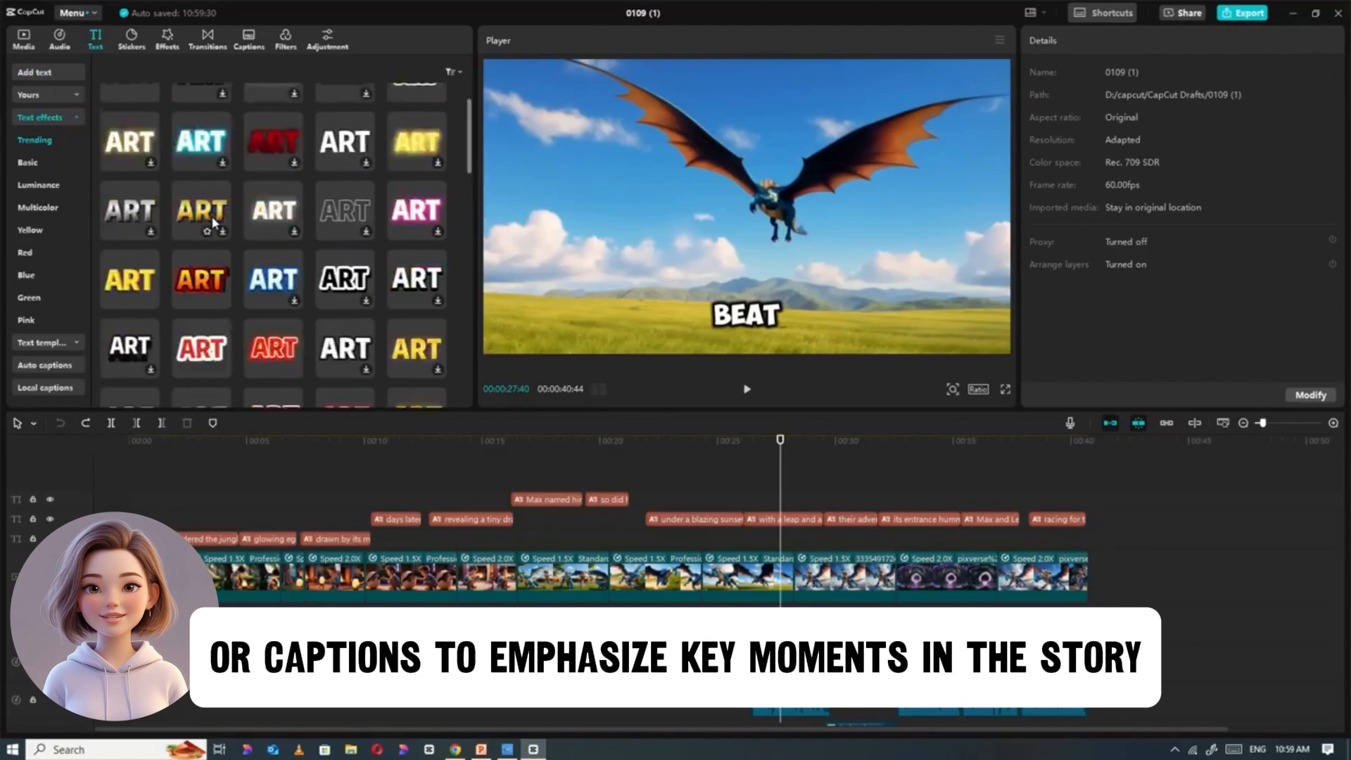
pyautogui.click(46, 342)
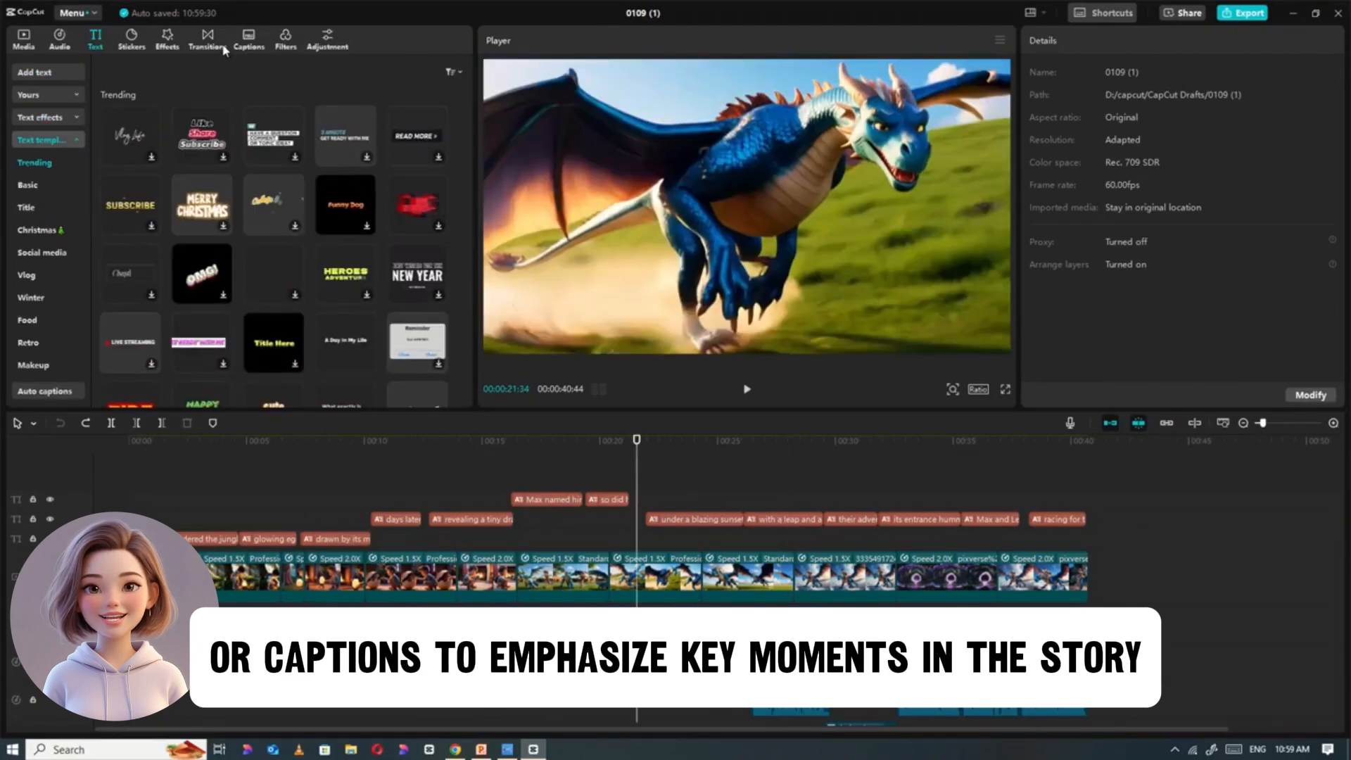
pyautogui.click(207, 39)
pyautogui.click(32, 163)
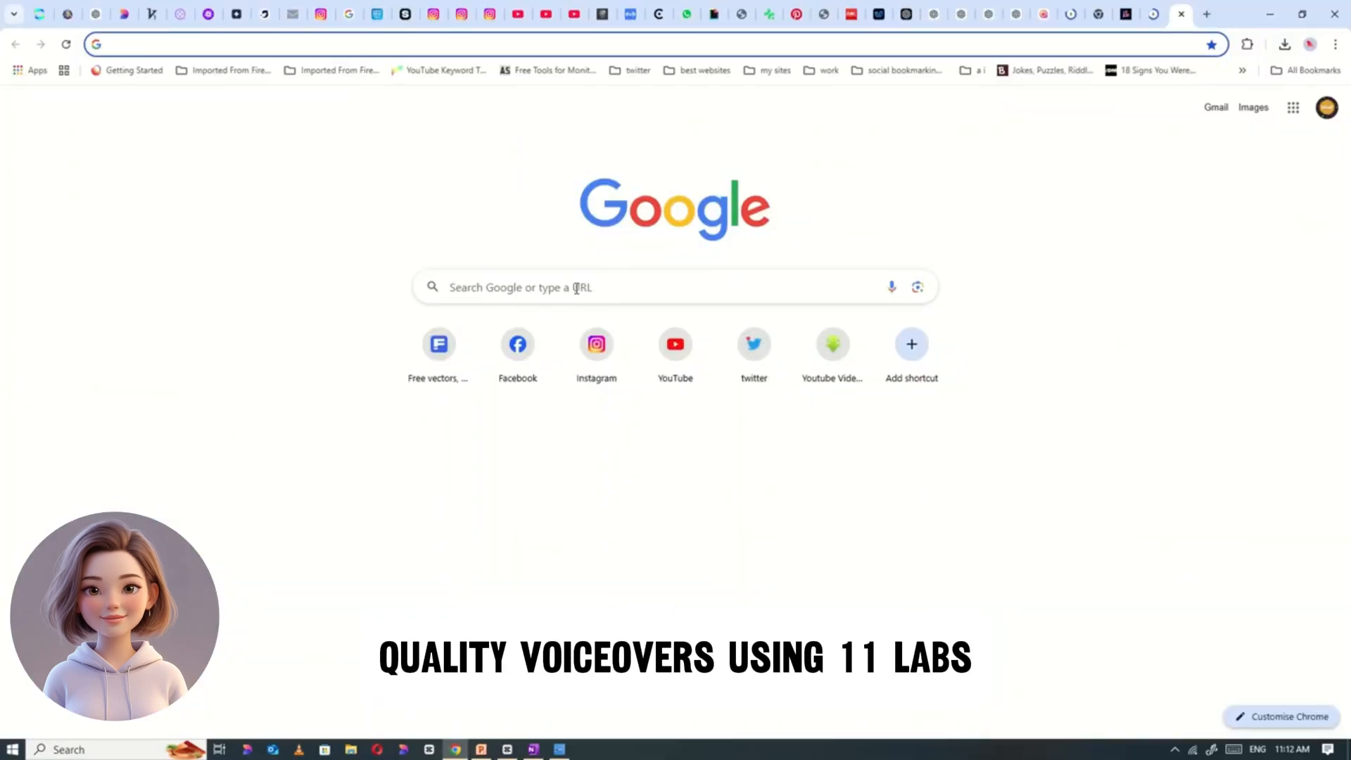
# Switch to Chrome, search Google for "11labs", open the ElevenLabs site and enter its app.
pyautogui.click(576, 289)
pyautogui.write('11labs')
pyautogui.click(498, 319)
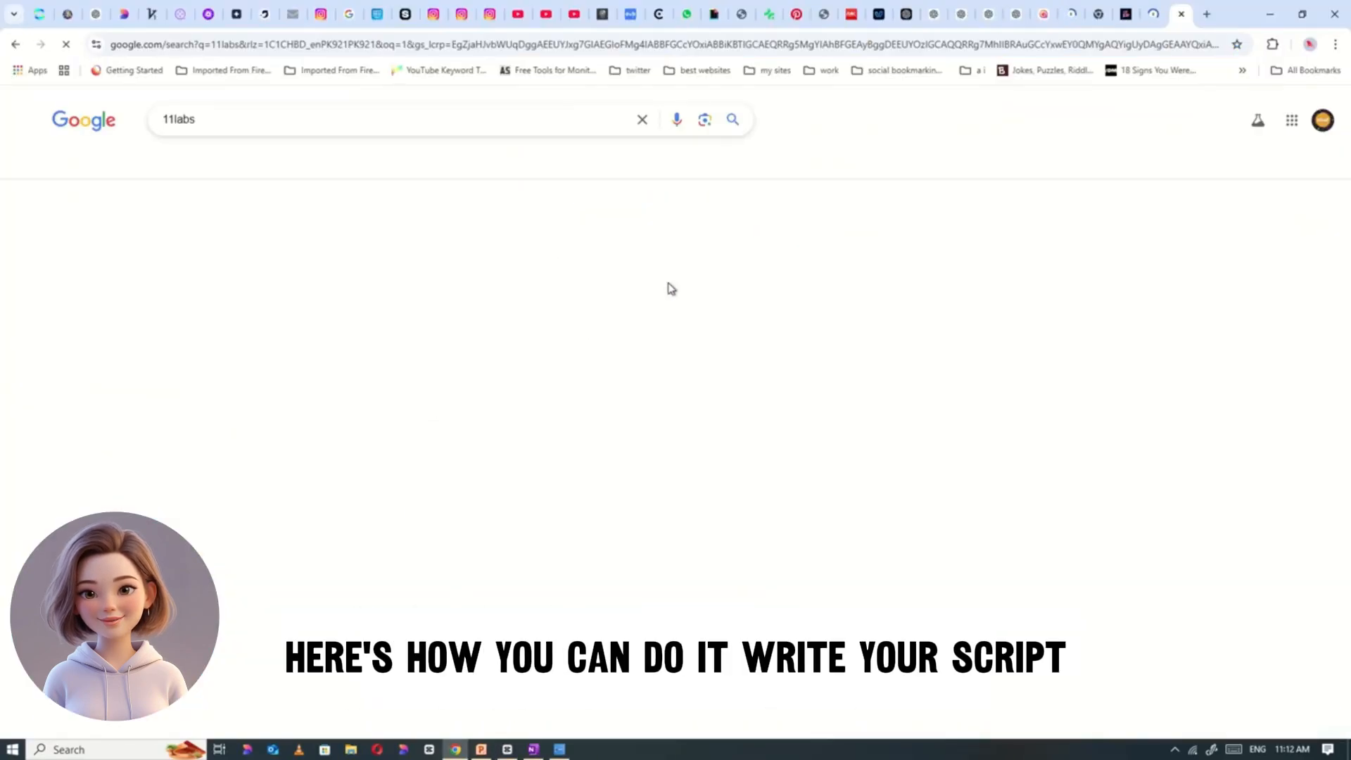
pyautogui.click(380, 314)
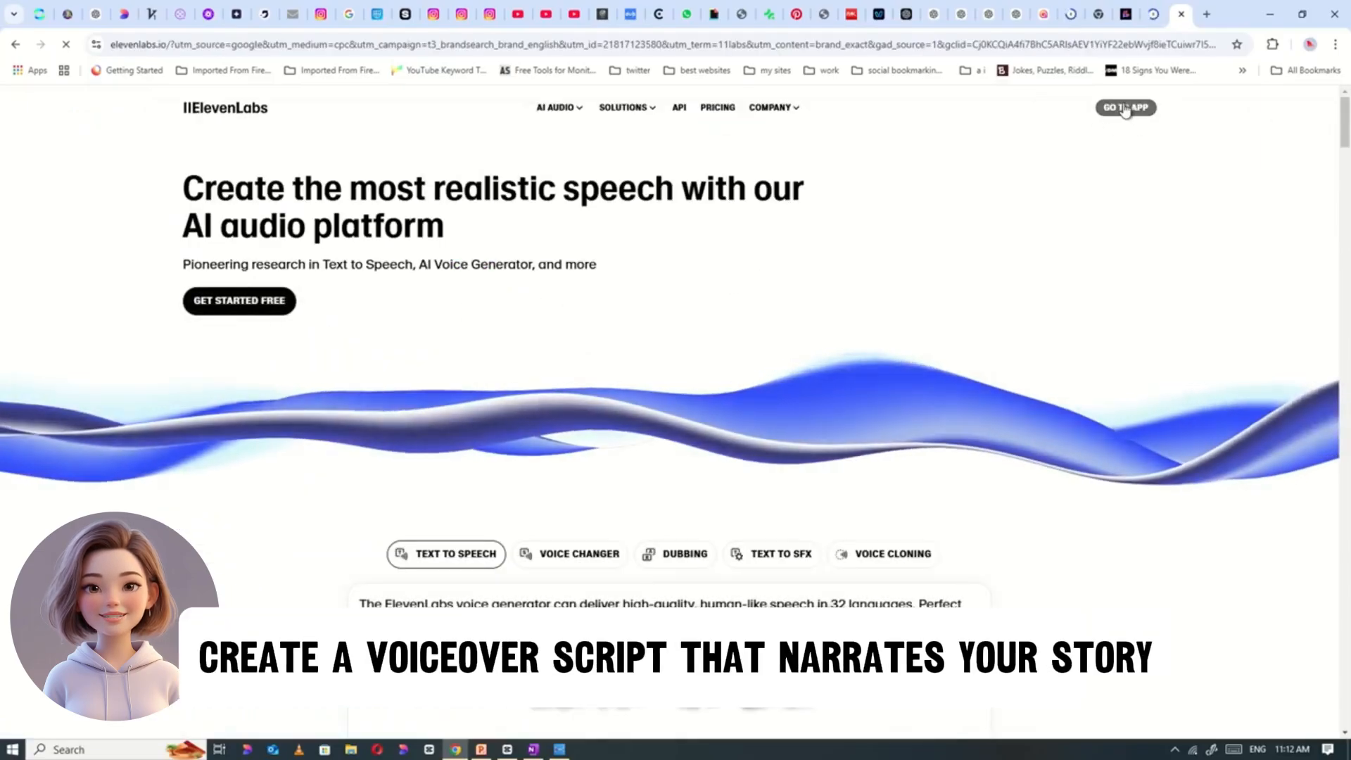
pyautogui.click(1124, 109)
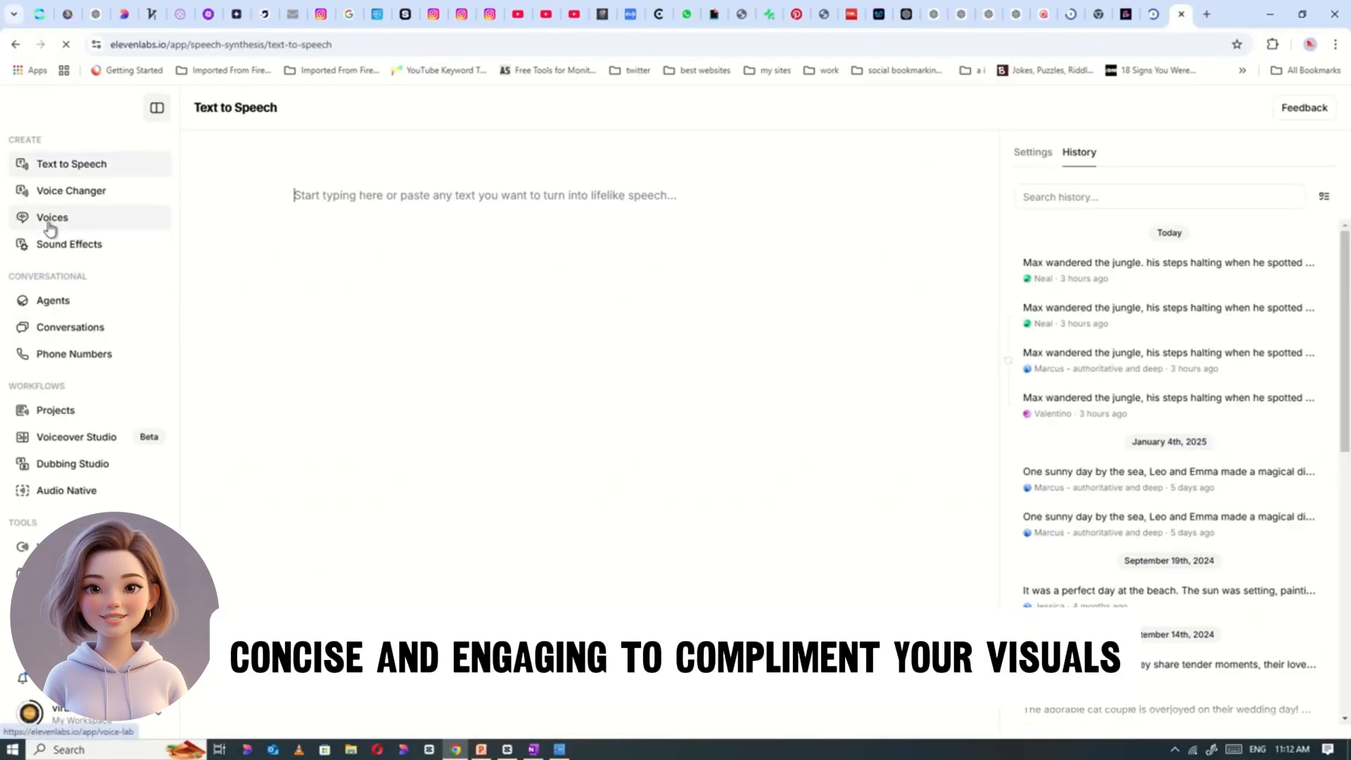
# Open the ElevenLabs voice library, sort it by Most Users, and filter for English Narrative & Story voices.
pyautogui.click(50, 220)
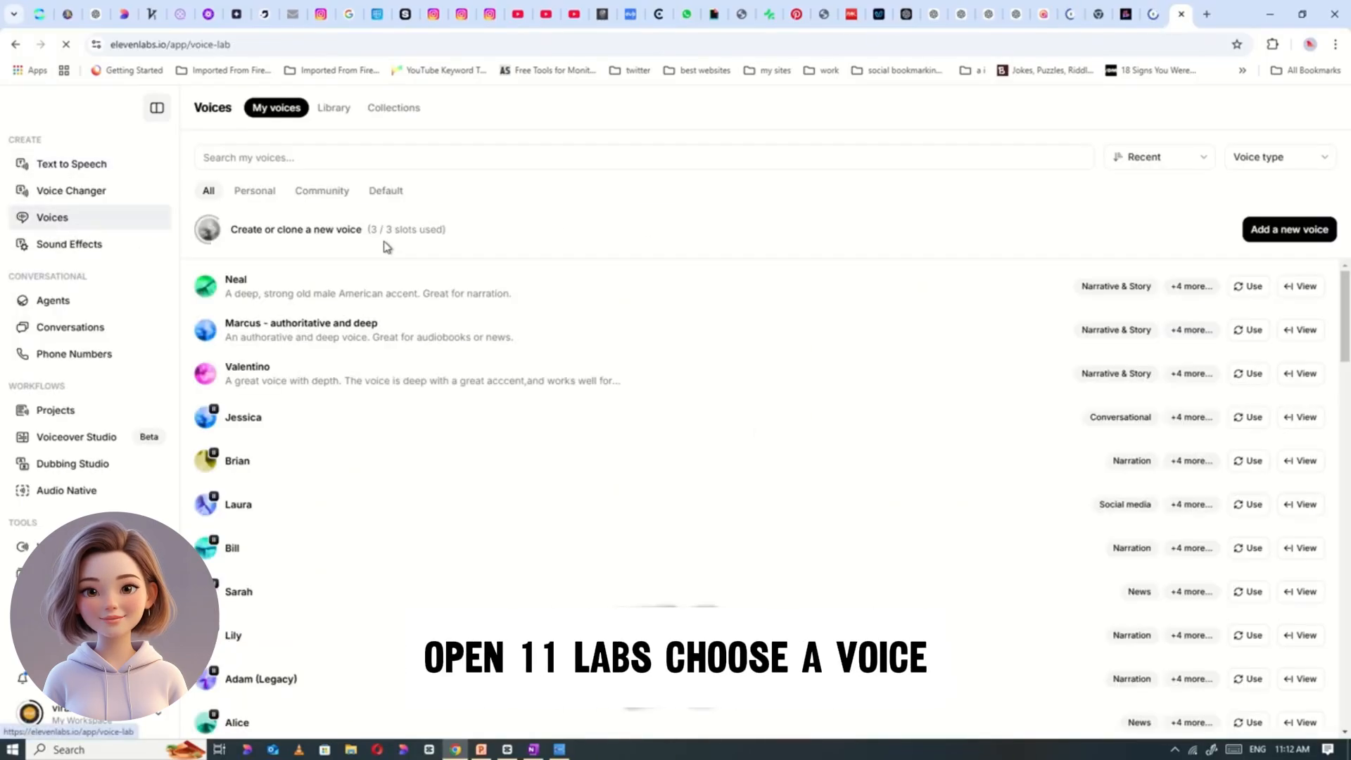
pyautogui.click(335, 113)
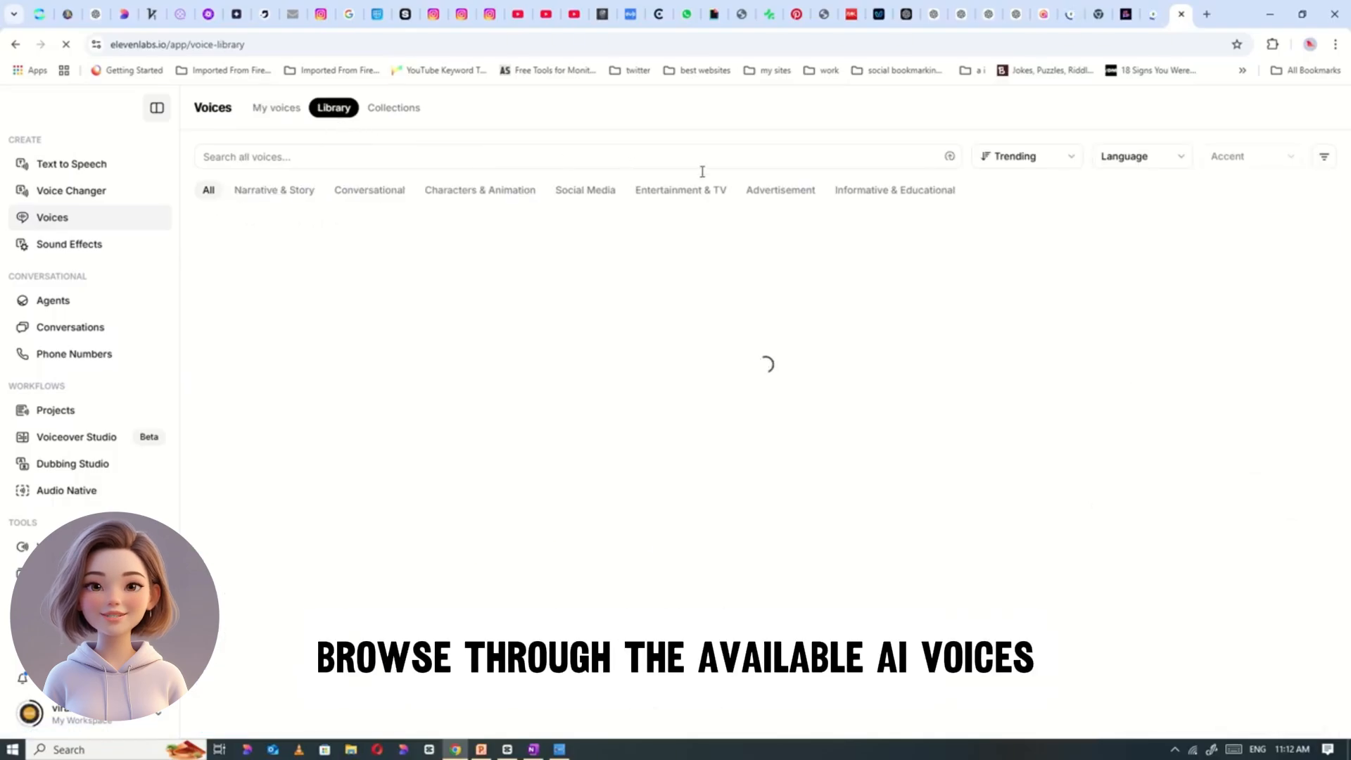
pyautogui.click(1018, 161)
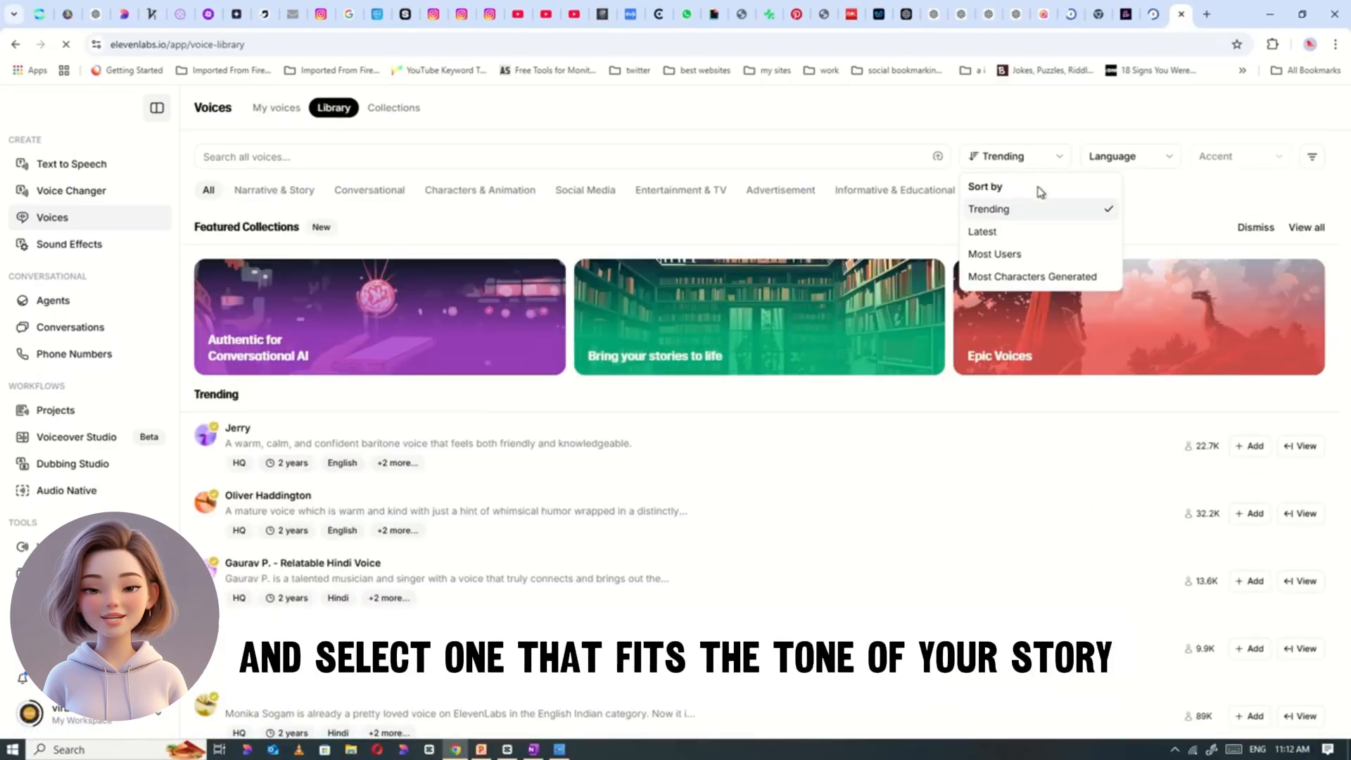
pyautogui.click(1008, 258)
pyautogui.click(1121, 162)
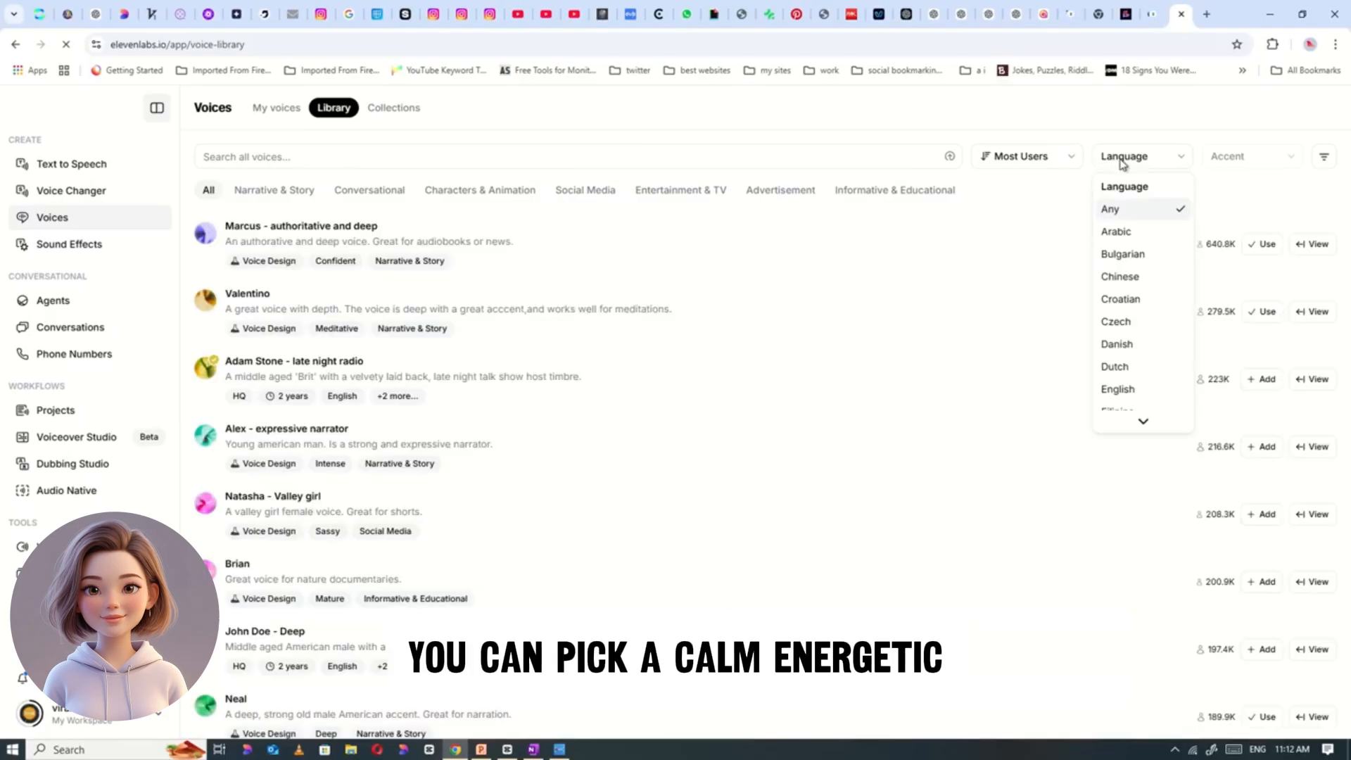
pyautogui.click(1125, 388)
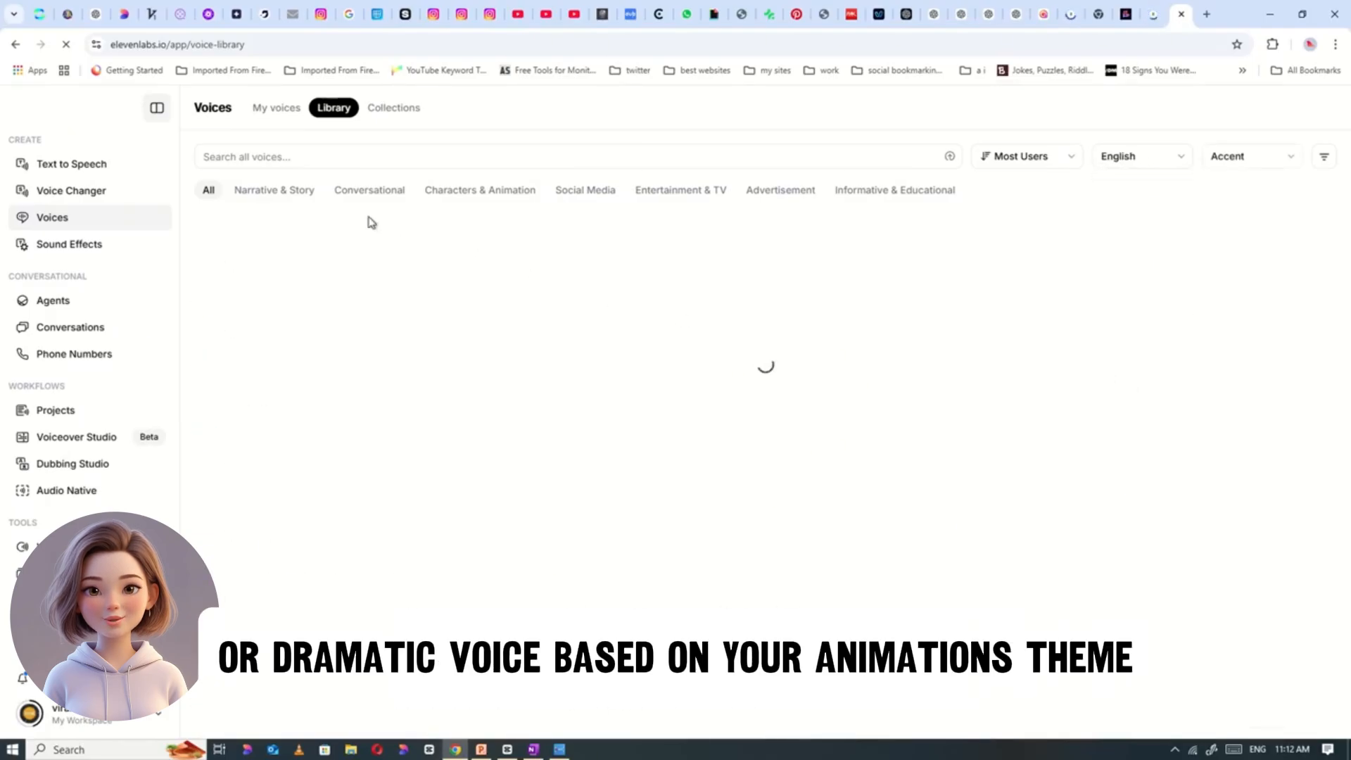
pyautogui.click(275, 198)
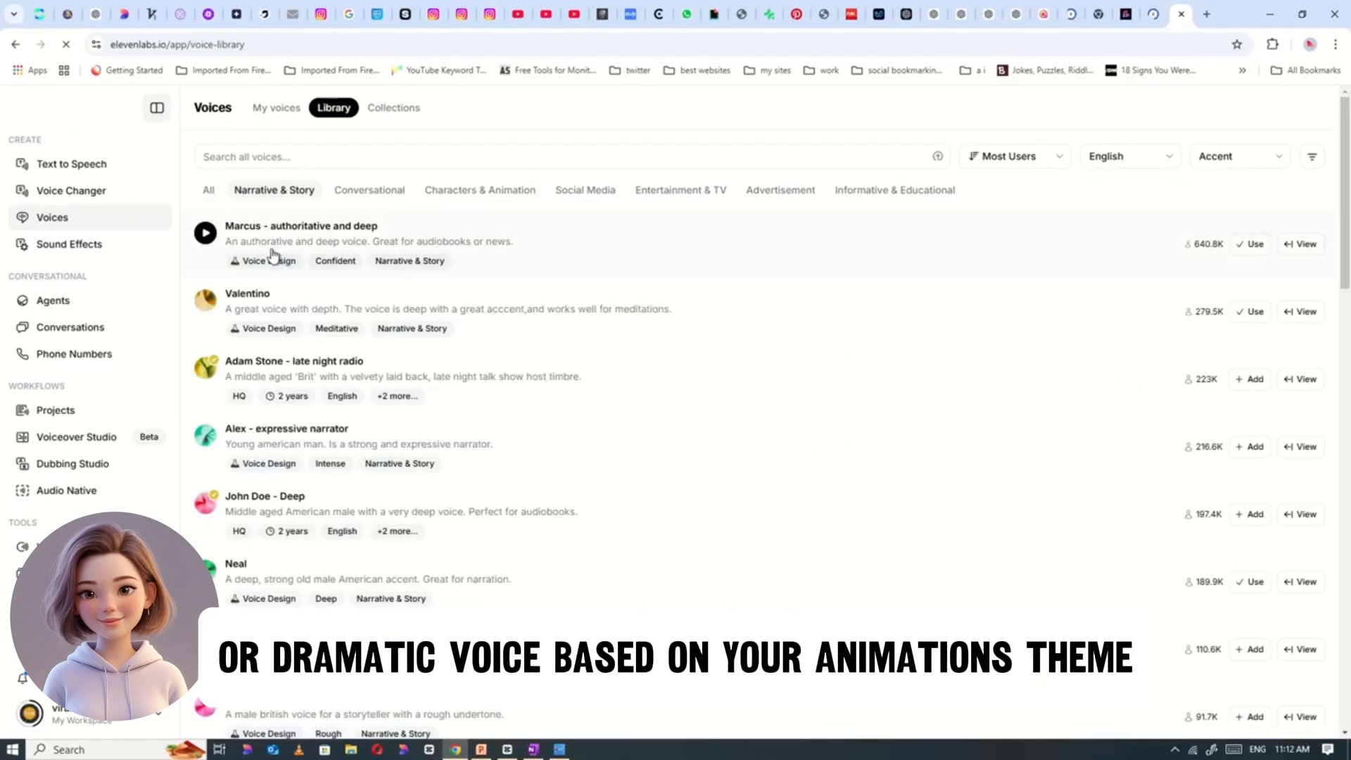
# Preview several narration voices in the library, including Marcus - authoritative and deep, Valentino, Michael - Deep, Resonant, Confident, and Hades - grim gravitas.
pyautogui.click(204, 234)
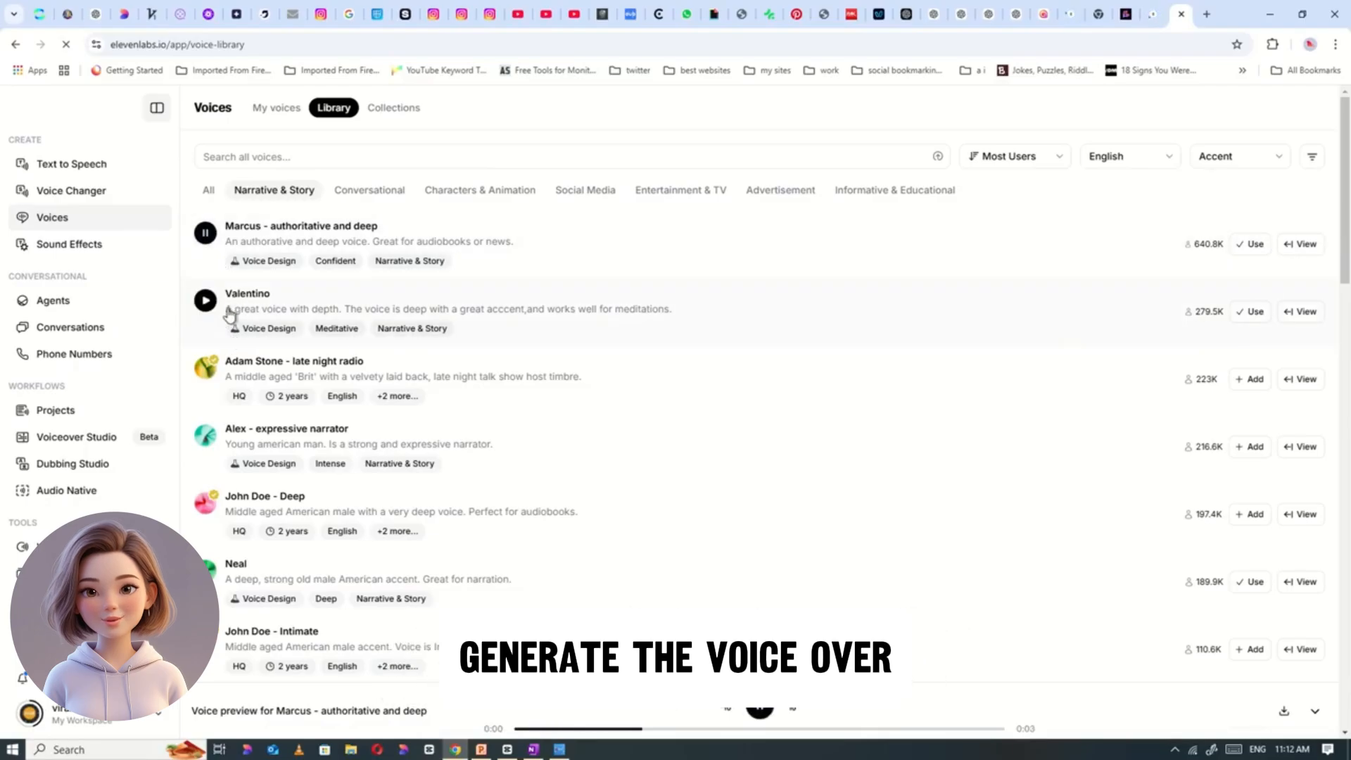
pyautogui.scroll(-2, 274, 303)
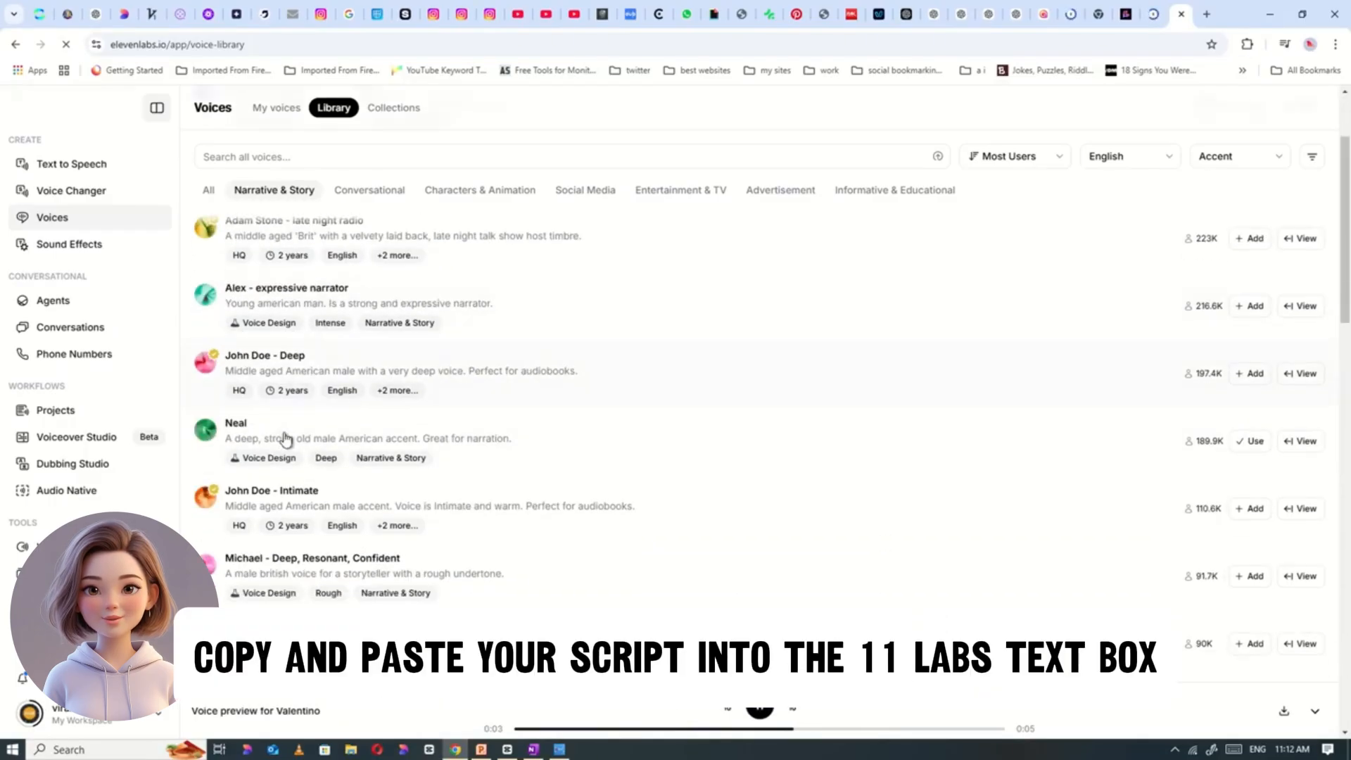
pyautogui.click(205, 431)
pyautogui.scroll(-3, 324, 394)
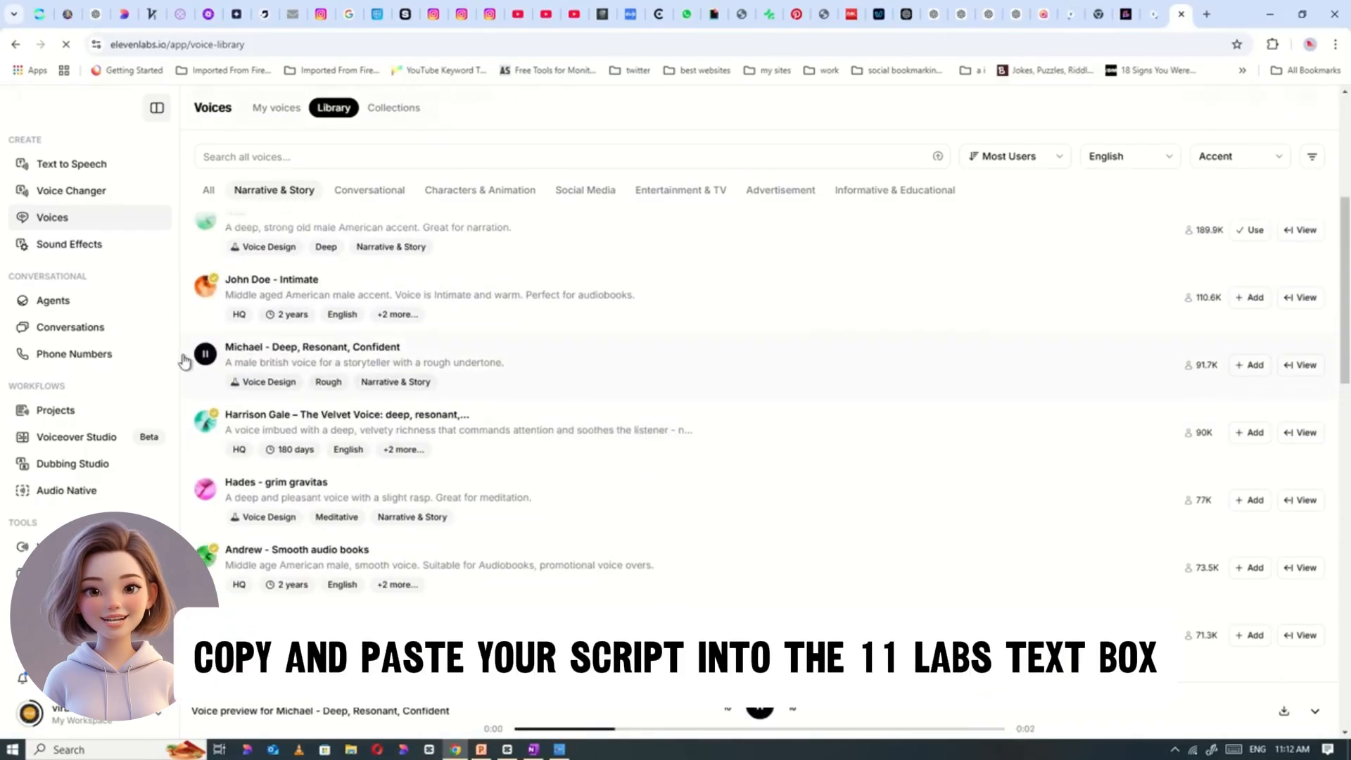
pyautogui.scroll(-2, 211, 359)
pyautogui.click(278, 354)
pyautogui.scroll(-4, 297, 403)
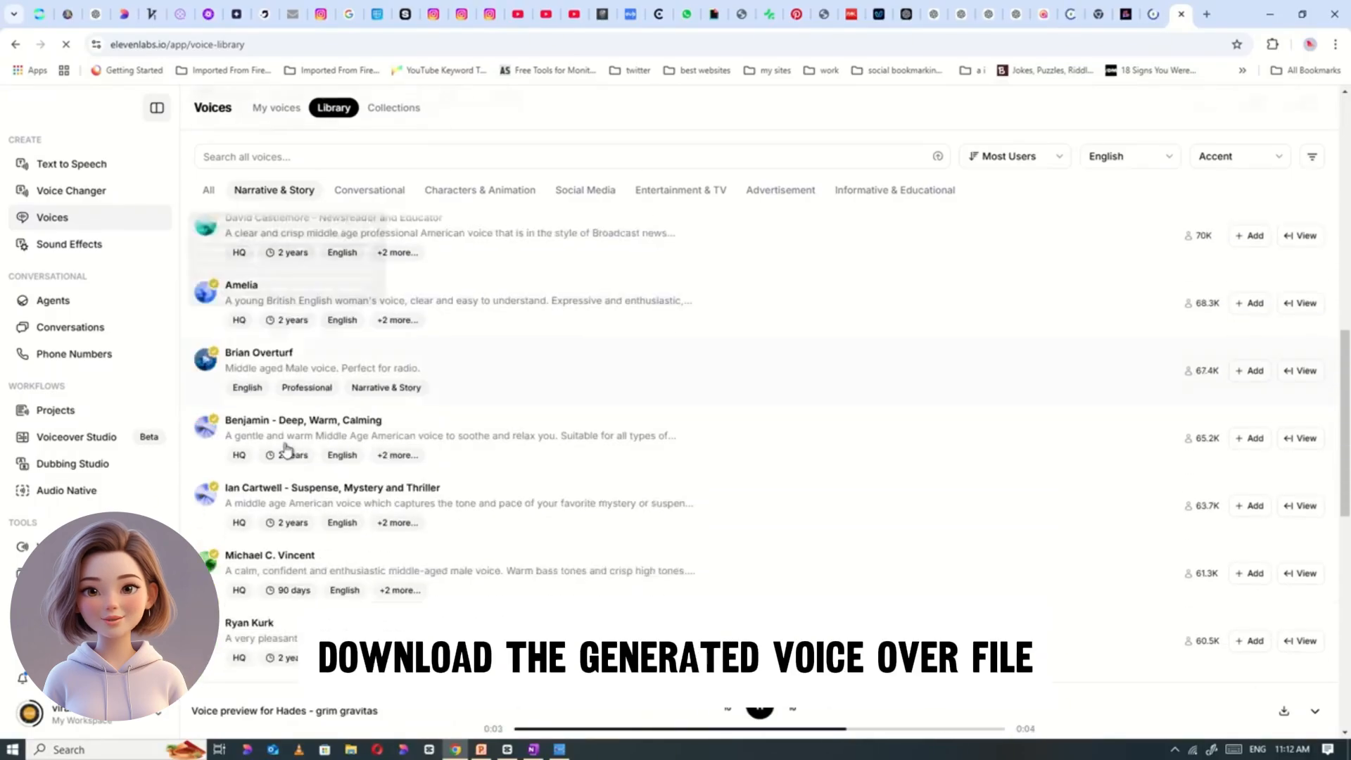
# Use the Neal voice for Text to Speech and paste the story script as the text to convert.
pyautogui.scroll(8, 281, 451)
pyautogui.click(1248, 373)
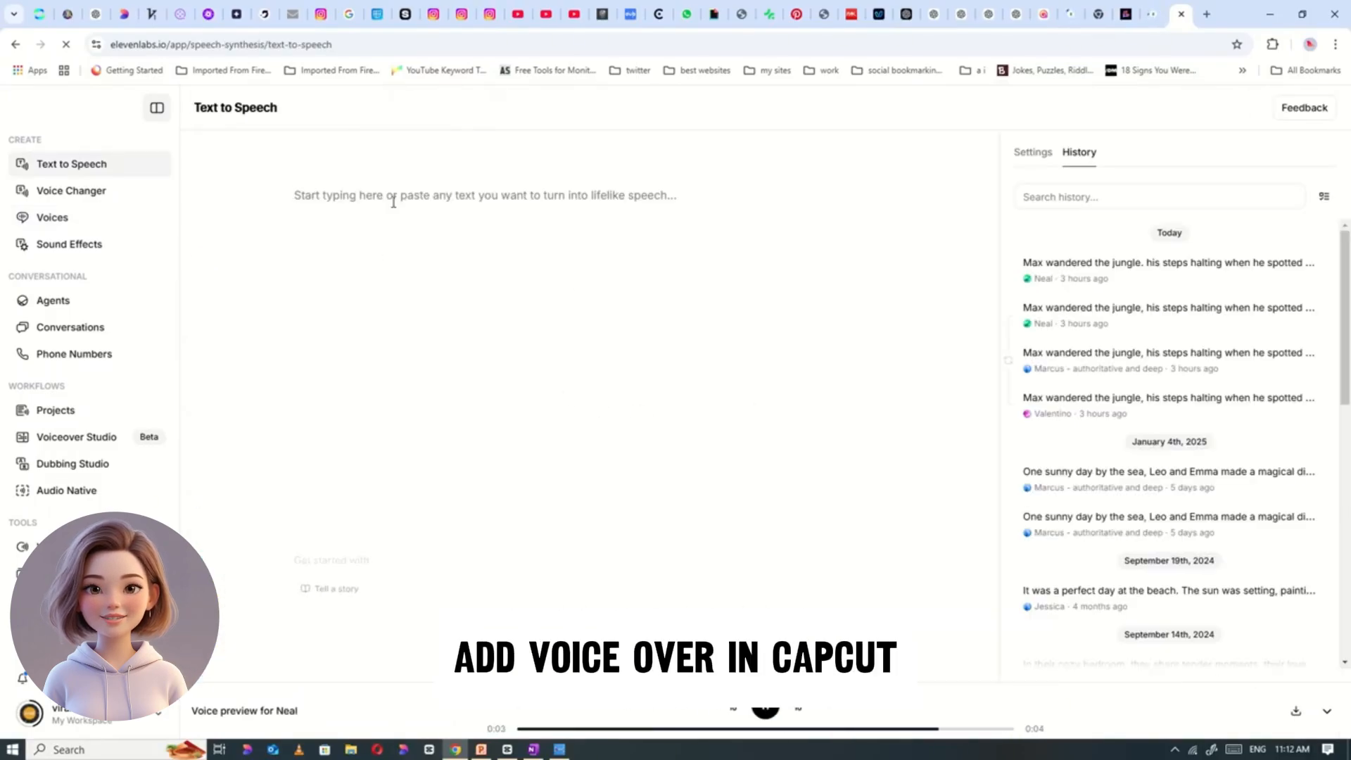
pyautogui.hotkey('ctrl', 'v')
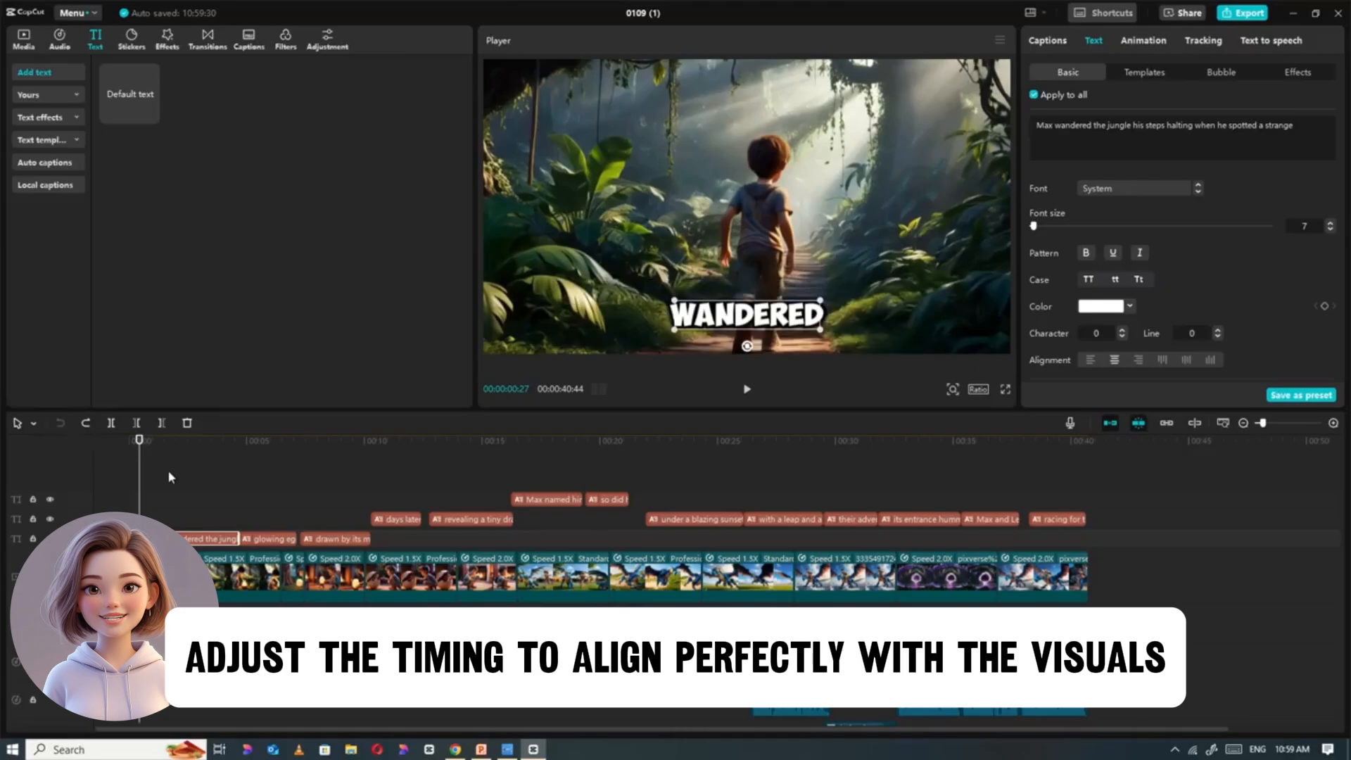
# Switch to CapCut and play the edited video from the beginning to review captions, voiceover and visuals.
pyautogui.moveTo(172, 477); pyautogui.dragTo(781, 487)
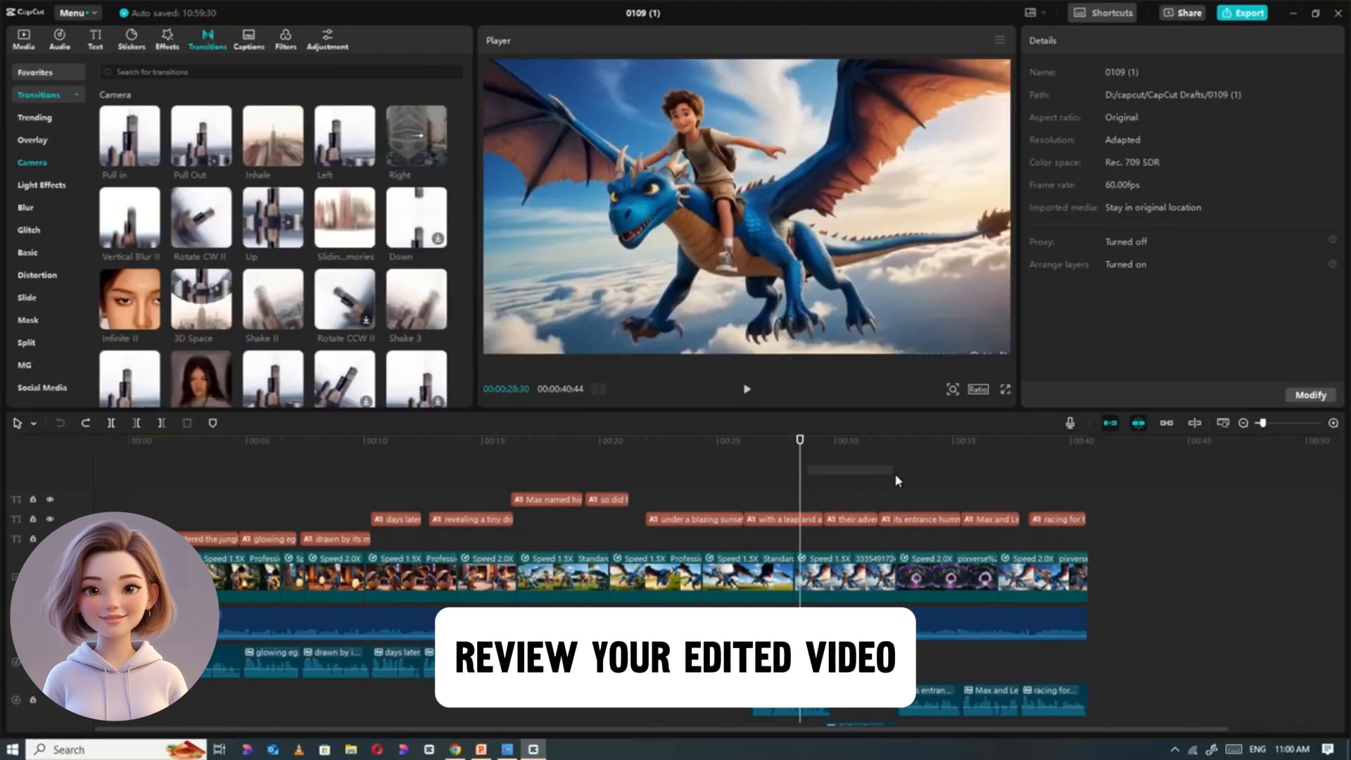
pyautogui.moveTo(807, 466); pyautogui.dragTo(897, 496)
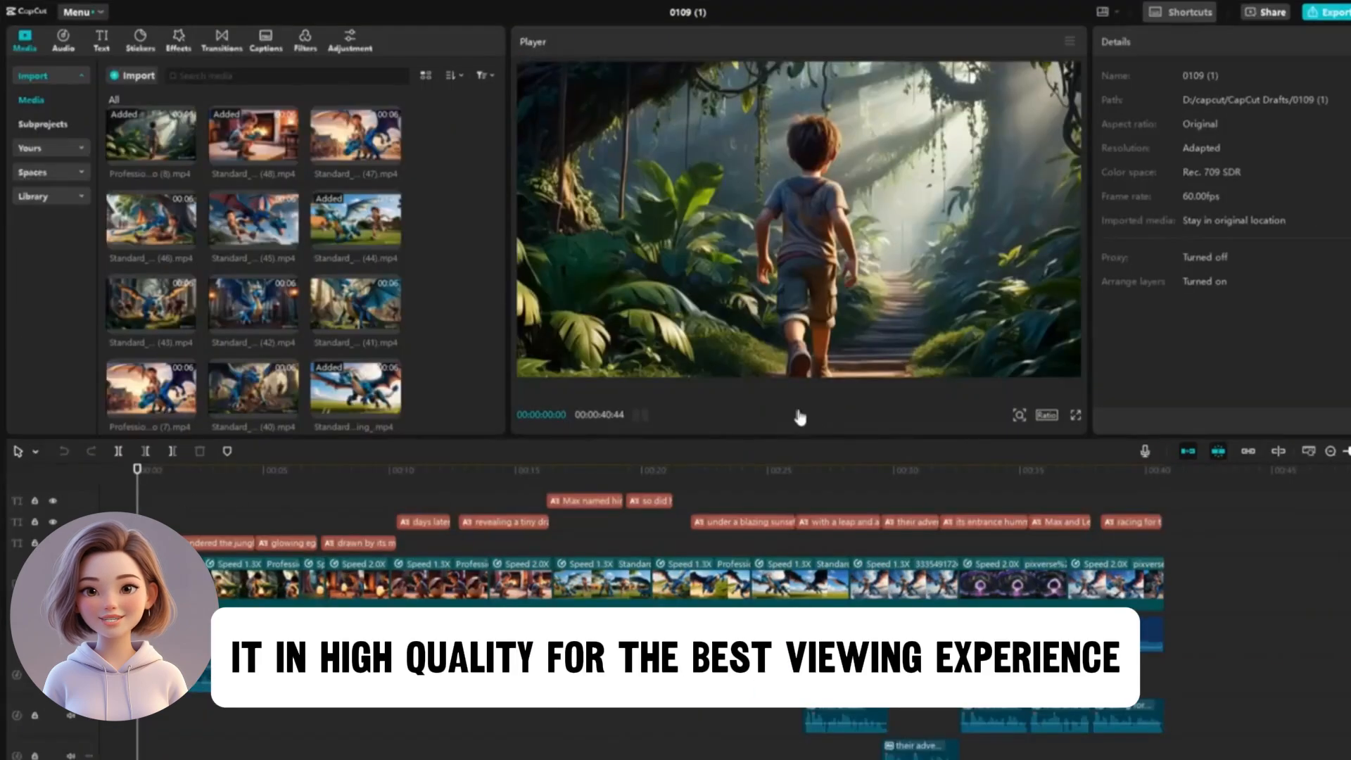
pyautogui.click(800, 418)
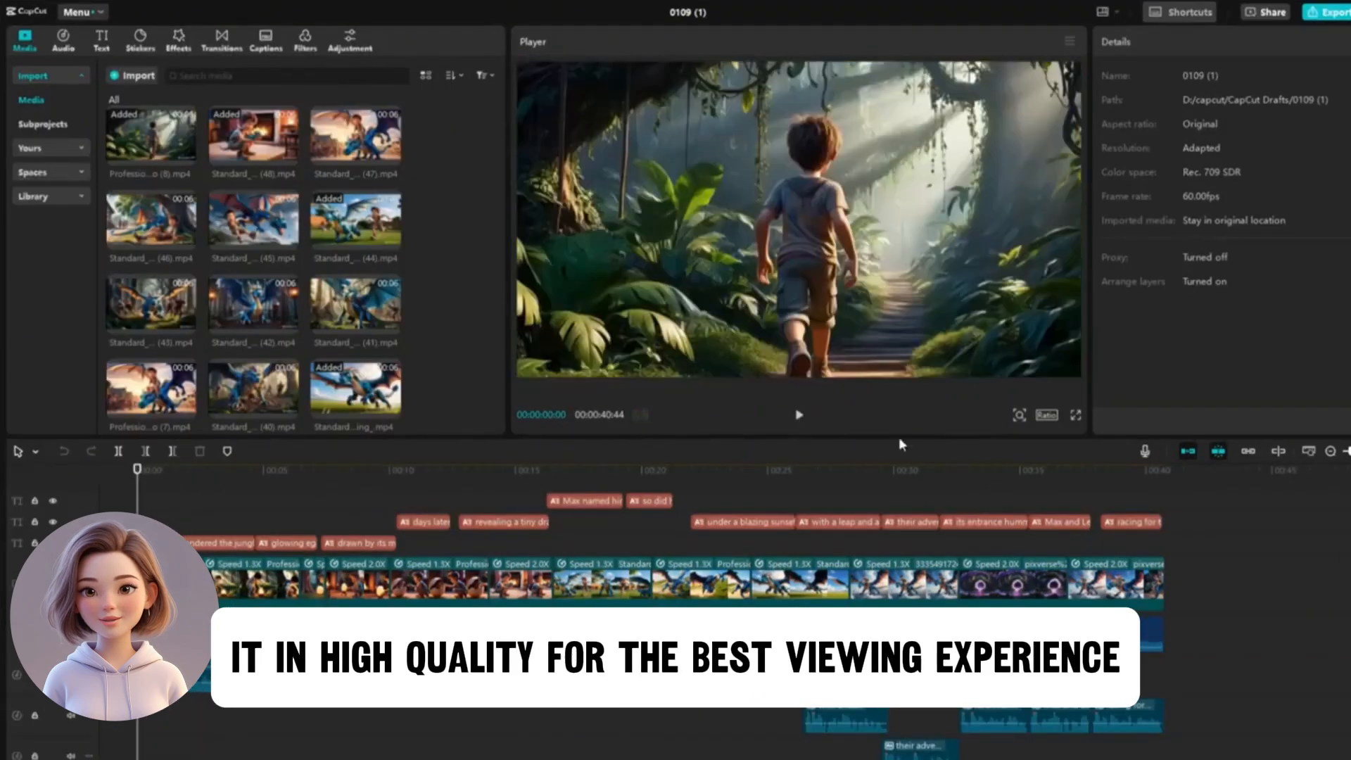
pyautogui.click(800, 416)
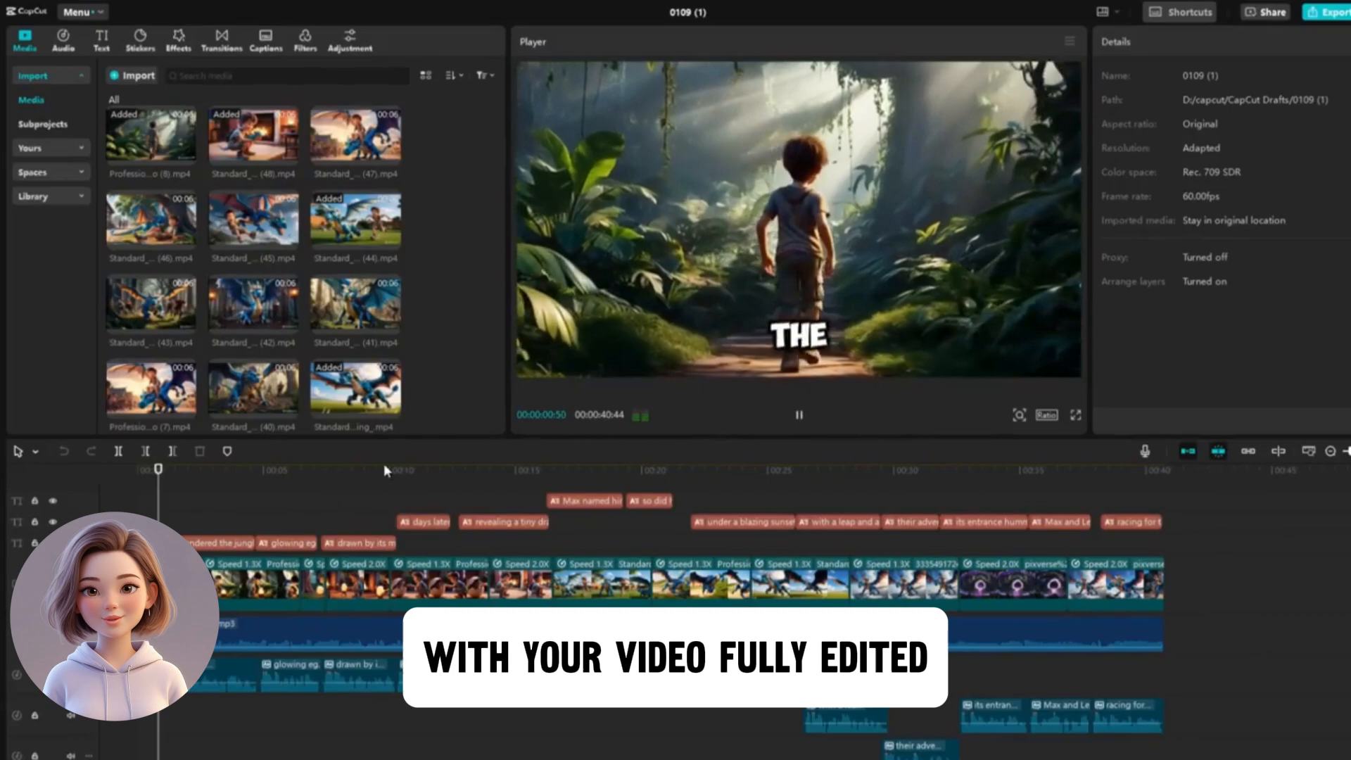